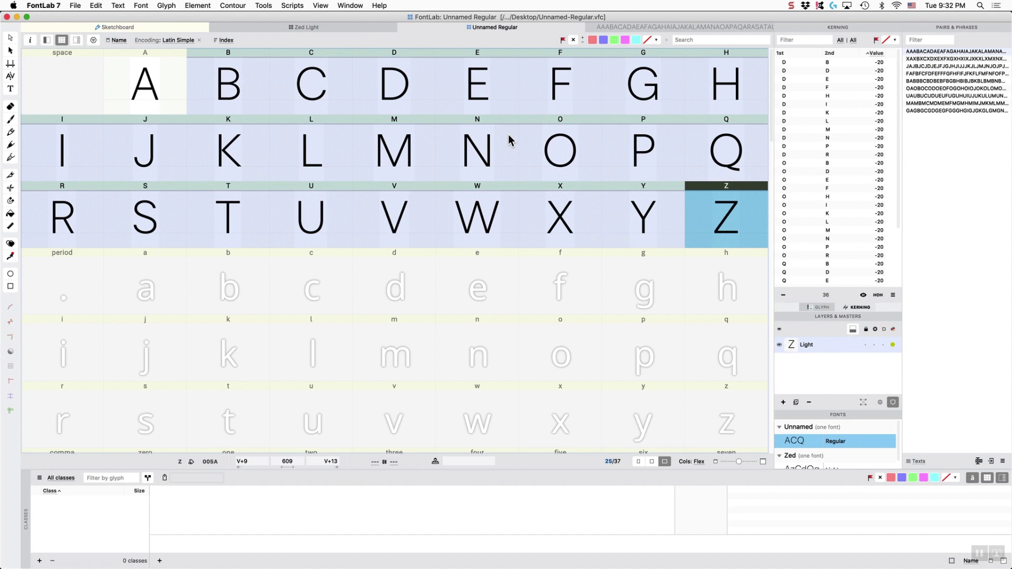
# Step: Auto-generate kerning classes from the Classes panel menu, producing class B (12 glyphs) and H (4 glyphs)
pyautogui.click(154, 95)
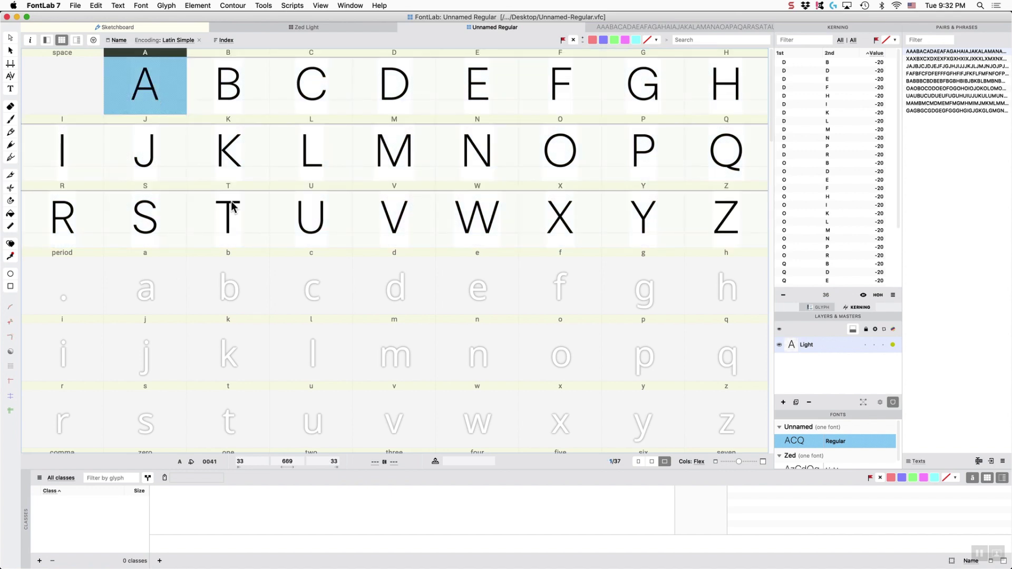
pyautogui.click(39, 478)
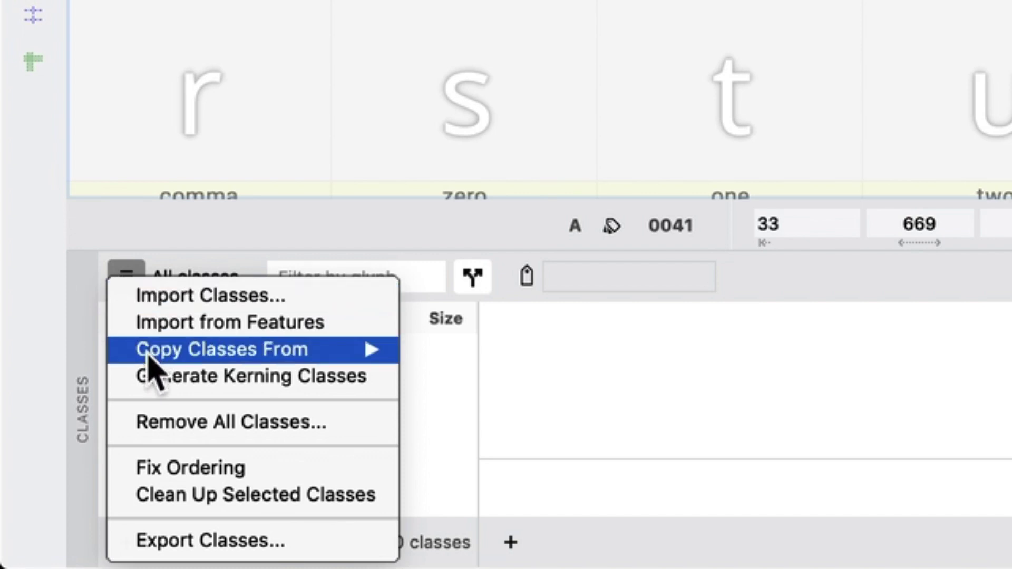
pyautogui.moveTo(169, 350)
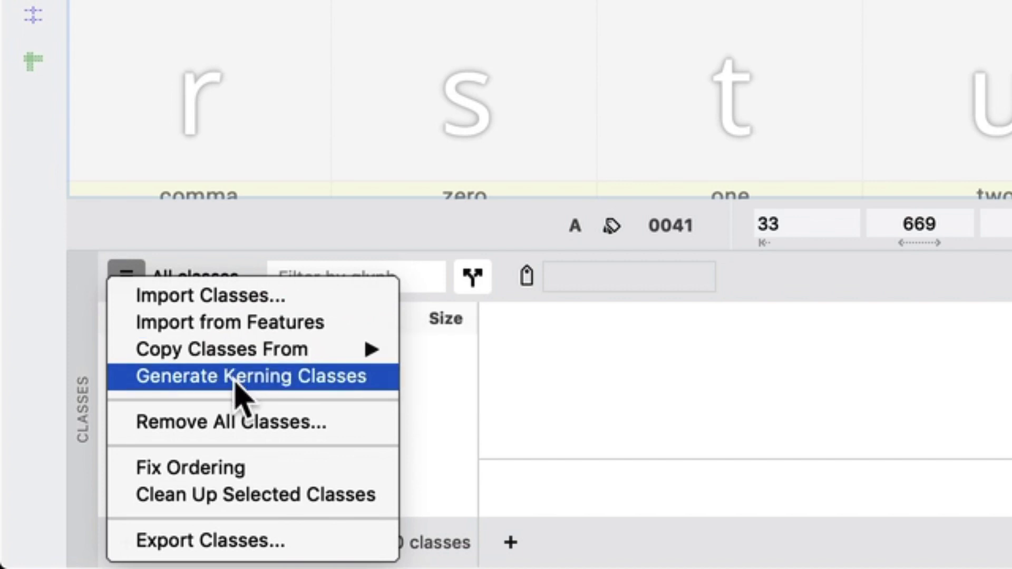
pyautogui.click(235, 390)
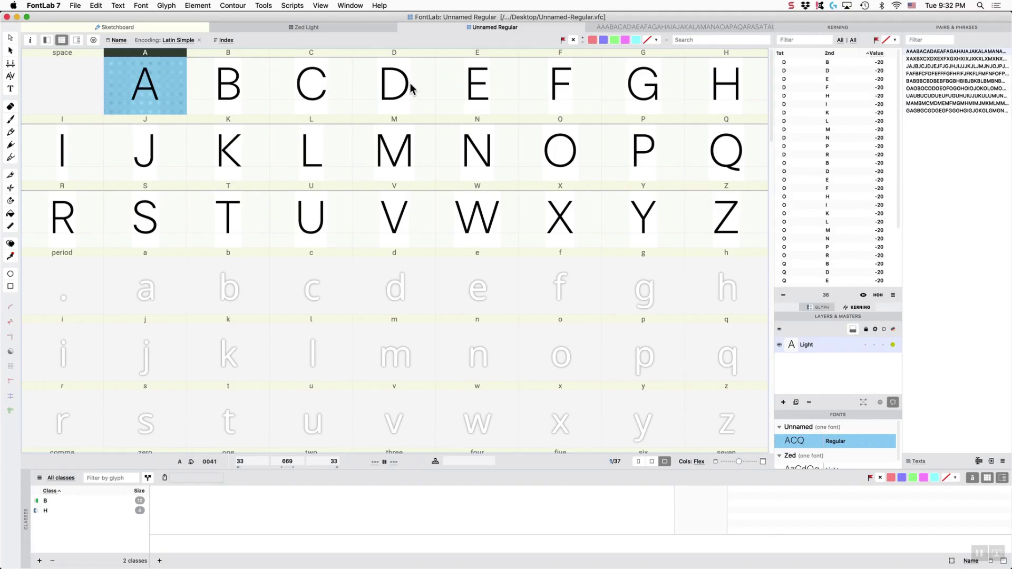
# Step: Create a Kerning 1st class D from glyphs D, O and Q, and flag them blue
pyautogui.click(409, 86)
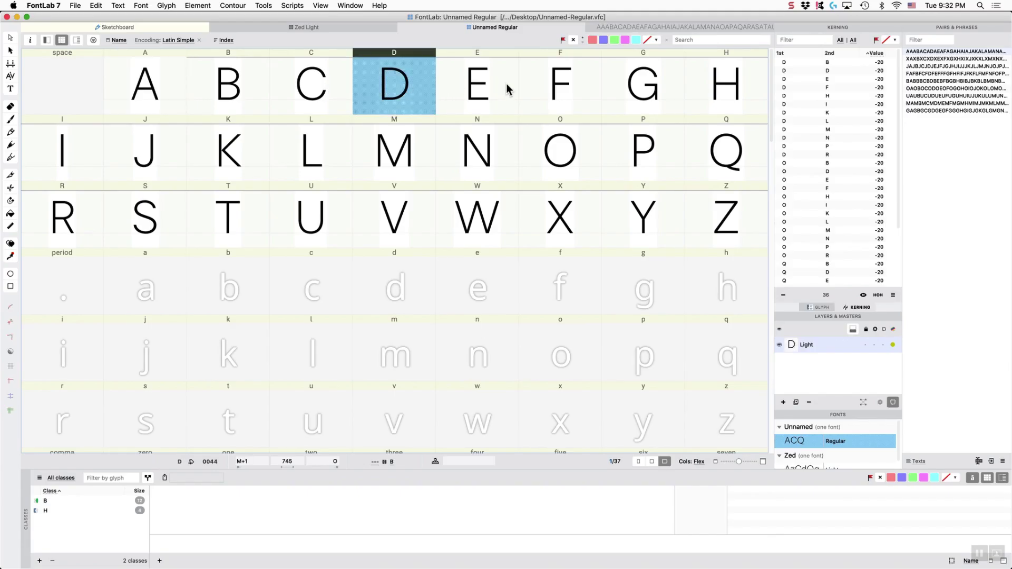
pyautogui.keyDown('super'); pyautogui.click(570, 152); pyautogui.keyUp('super')
pyautogui.keyDown('super'); pyautogui.click(727, 157); pyautogui.keyUp('super')
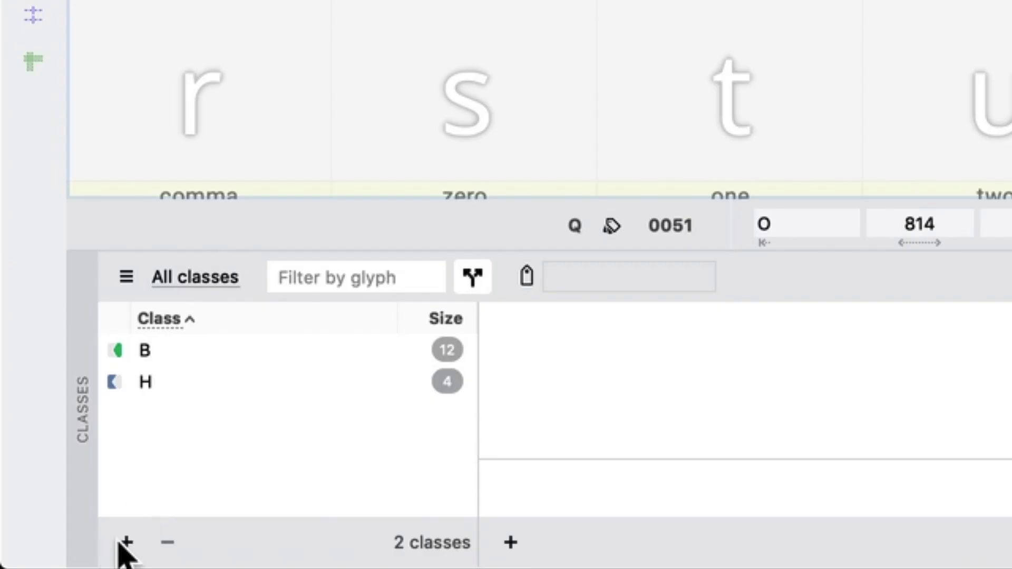
pyautogui.click(39, 560)
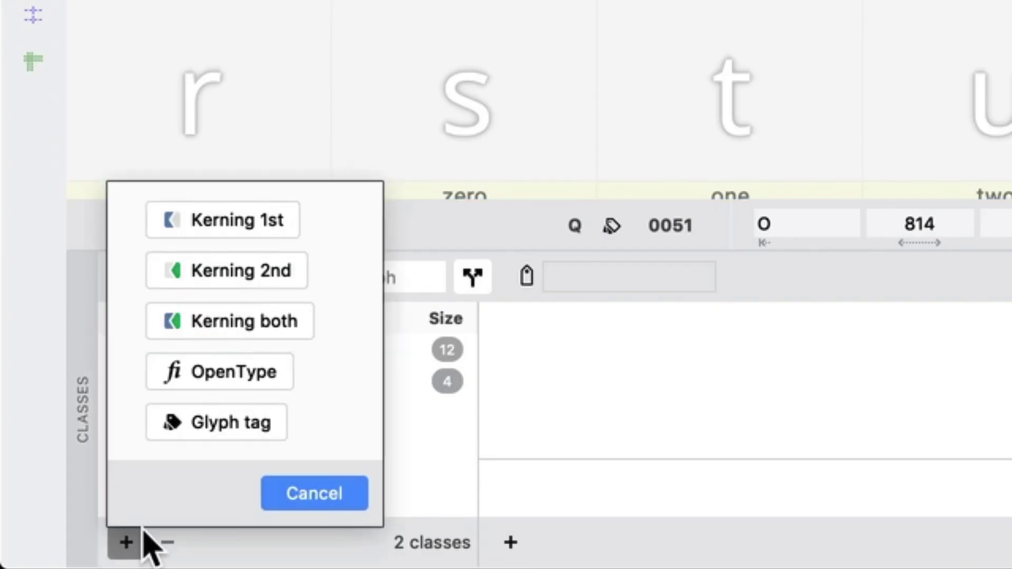
pyautogui.click(214, 232)
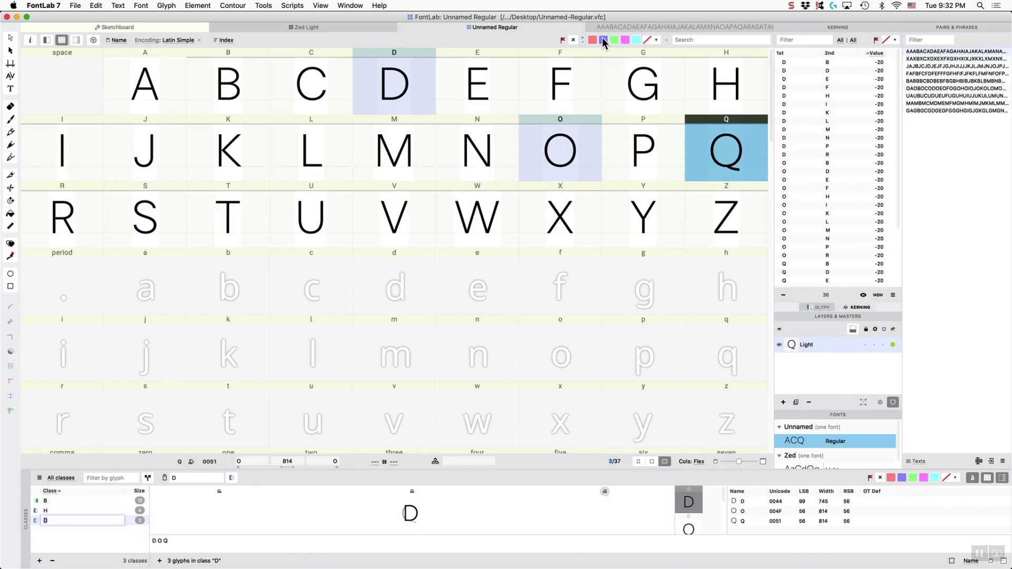
pyautogui.click(603, 39)
# Step: Create a Kerning 2nd class C from glyphs C, G, O and Q
pyautogui.click(635, 168)
pyautogui.click(479, 150)
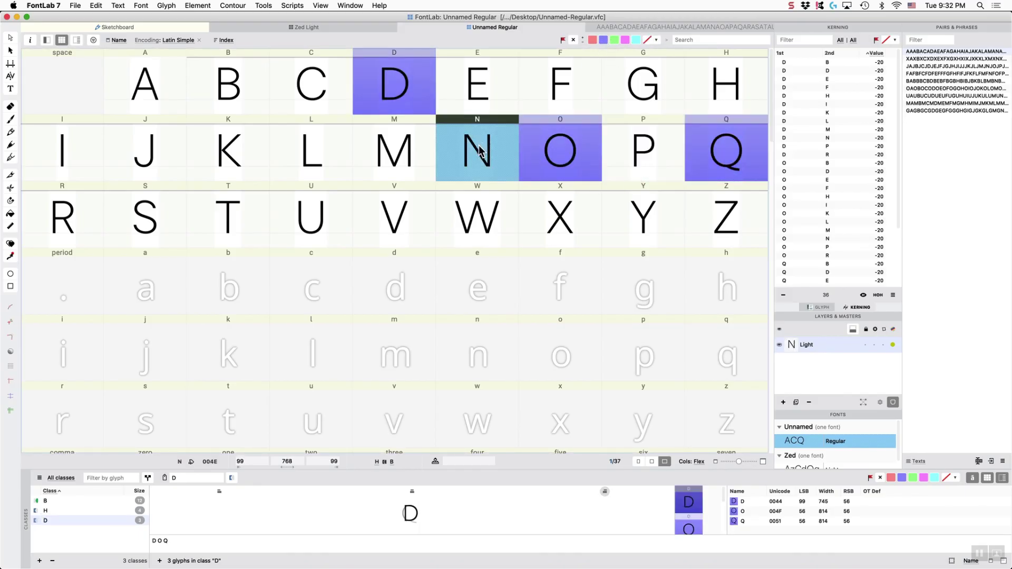
pyautogui.click(548, 160)
pyautogui.click(305, 87)
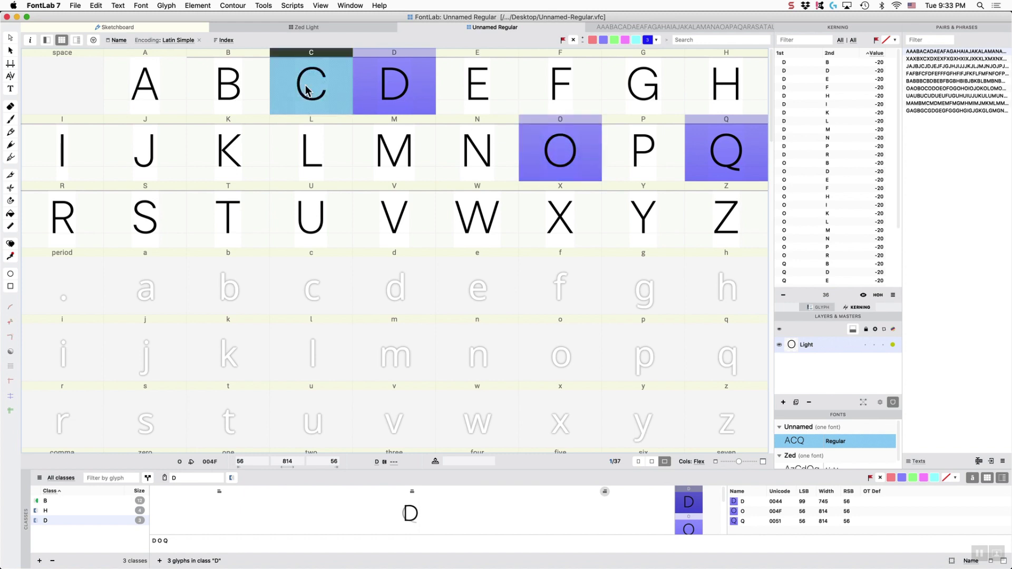
pyautogui.keyDown('super'); pyautogui.click(617, 87); pyautogui.keyUp('super')
pyautogui.keyDown('super'); pyautogui.click(577, 144); pyautogui.keyUp('super')
pyautogui.keyDown('super'); pyautogui.click(726, 155); pyautogui.keyUp('super')
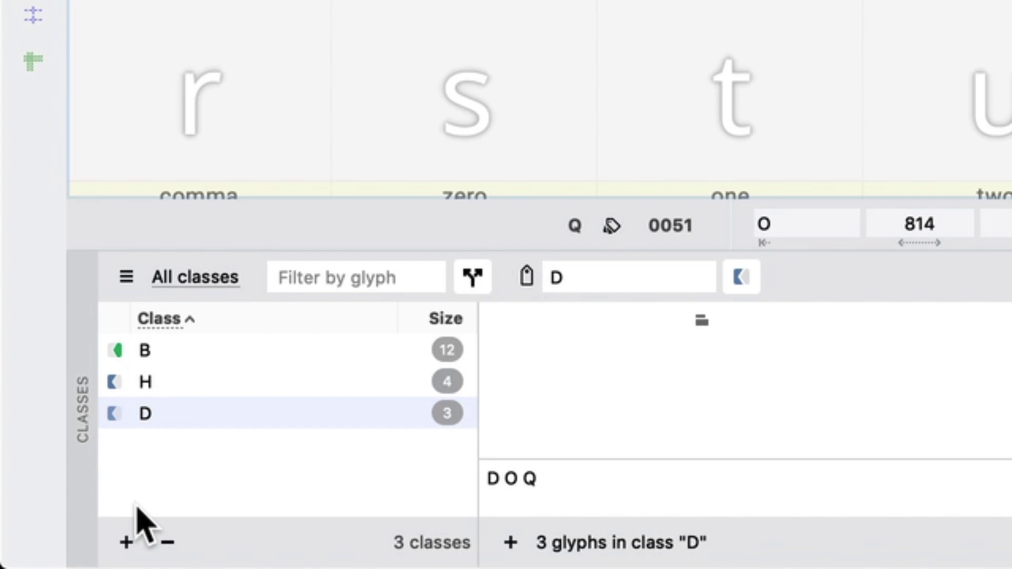
pyautogui.click(125, 542)
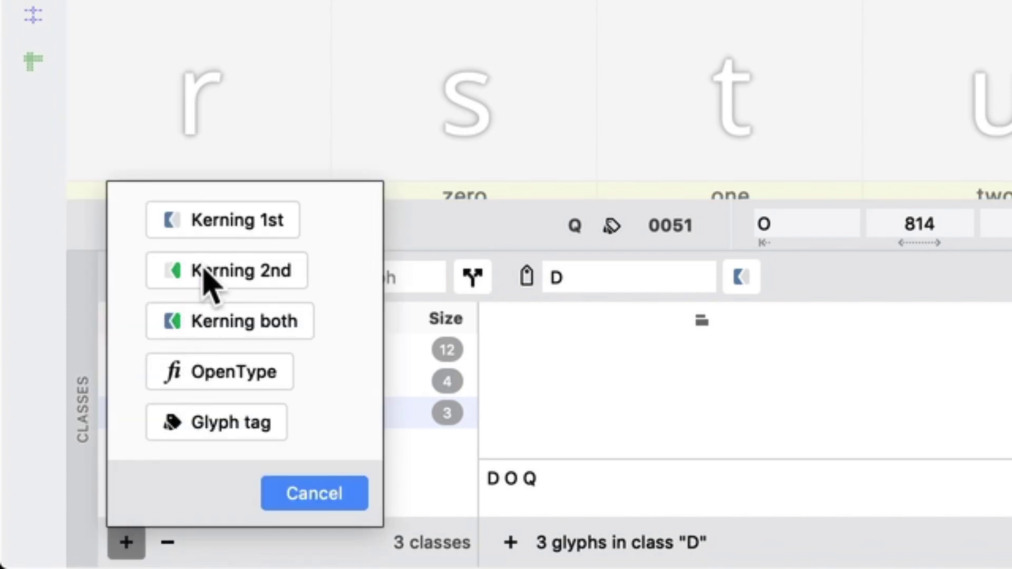
pyautogui.click(208, 279)
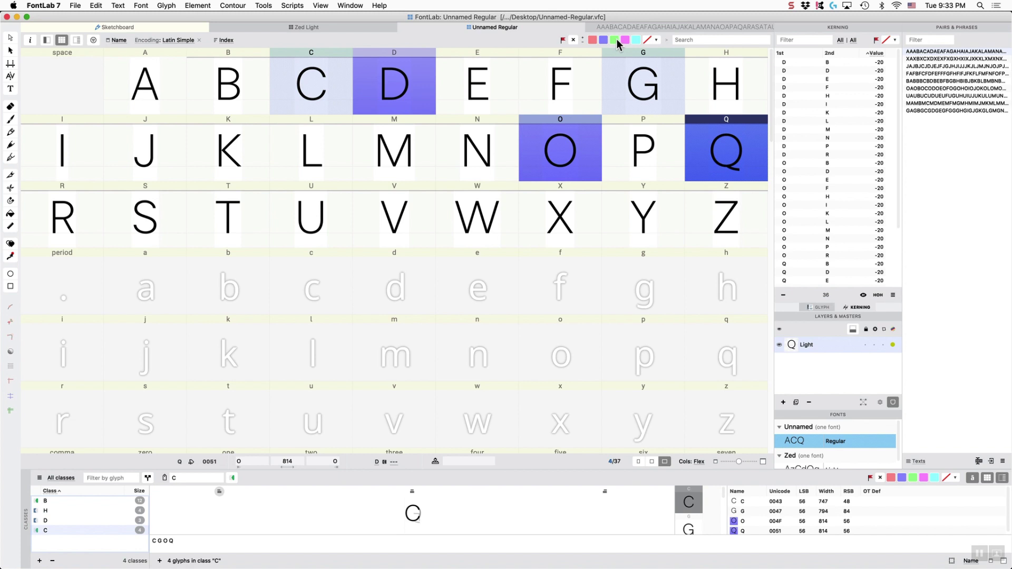
# Step: Flag C, G, O, Q green, then reflag O cyan
pyautogui.click(614, 39)
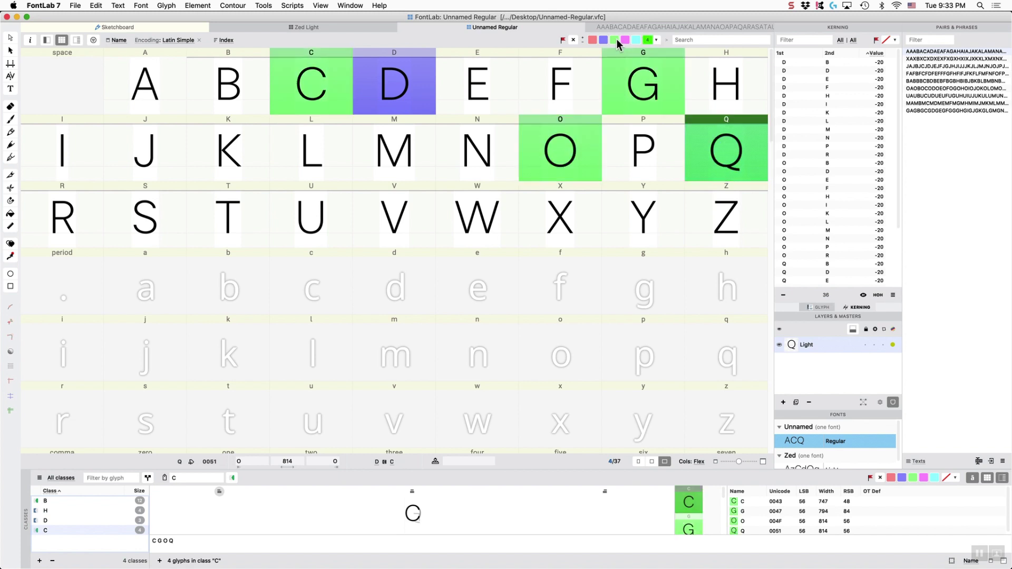
pyautogui.click(555, 149)
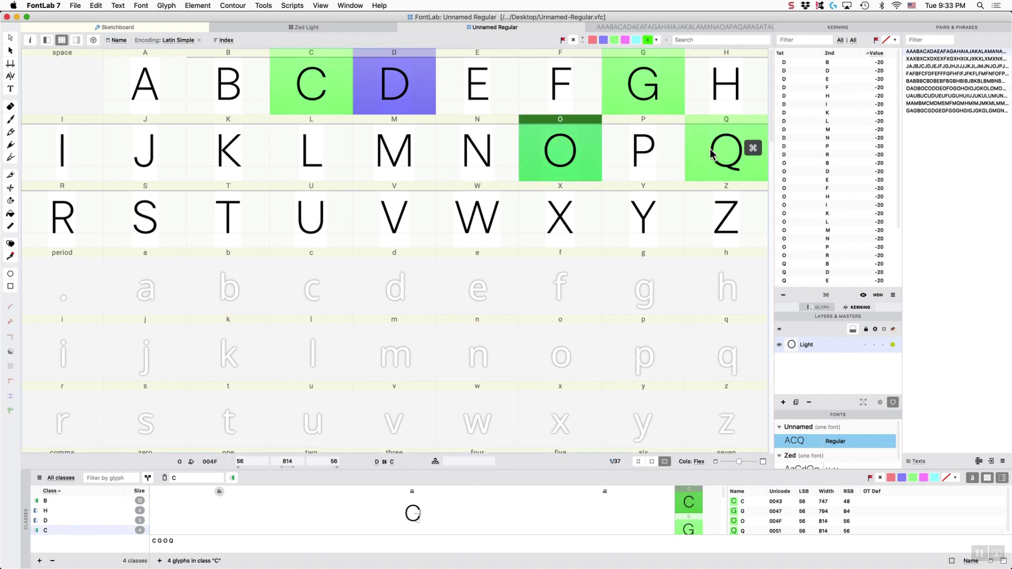
pyautogui.click(637, 40)
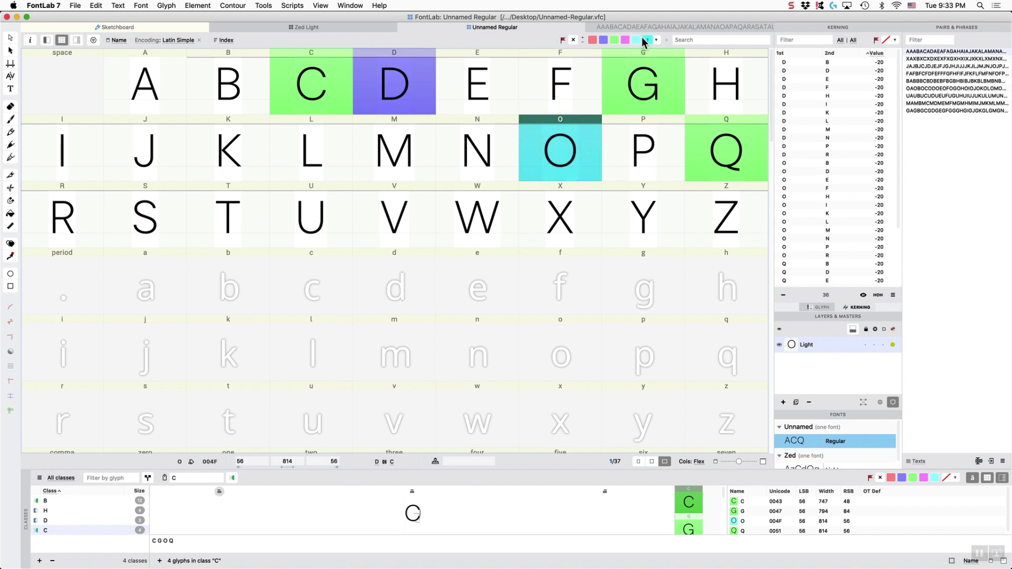
pyautogui.press('Left')
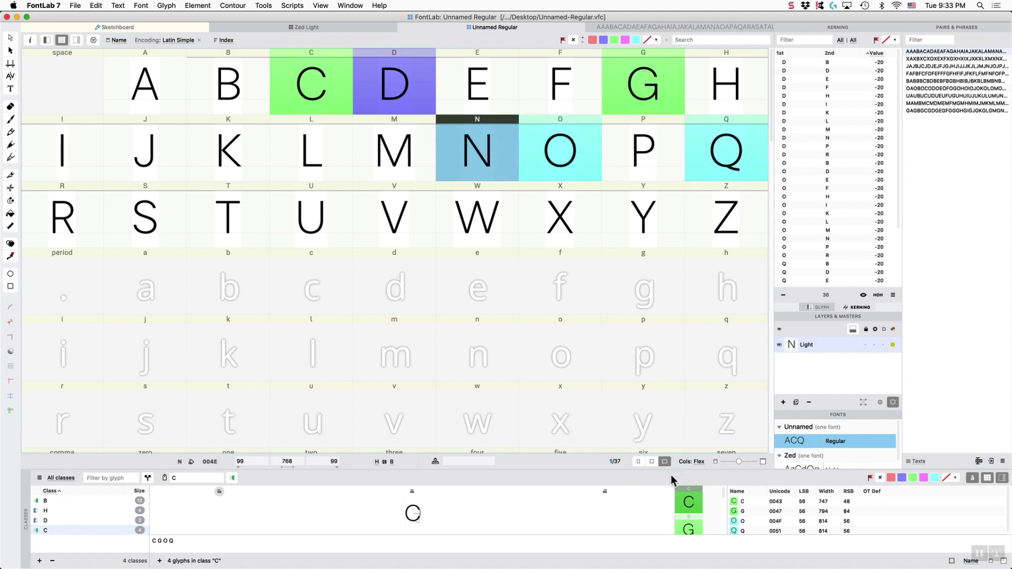
# Step: Enlarge the Classes panel and flag the H class glyphs H, I, M, N cyan
pyautogui.moveTo(672, 470); pyautogui.dragTo(672, 422)
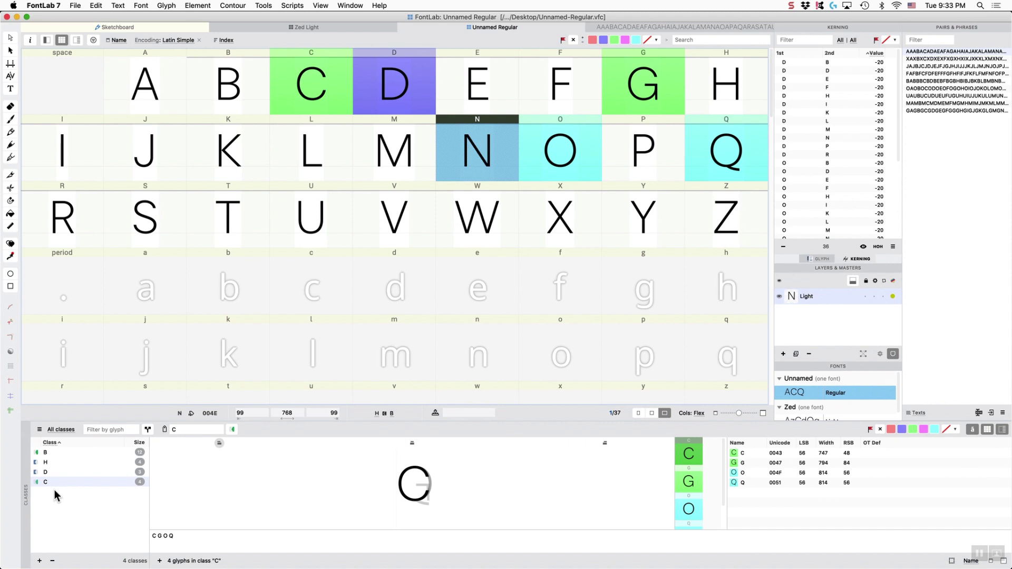
pyautogui.click(50, 472)
pyautogui.click(51, 462)
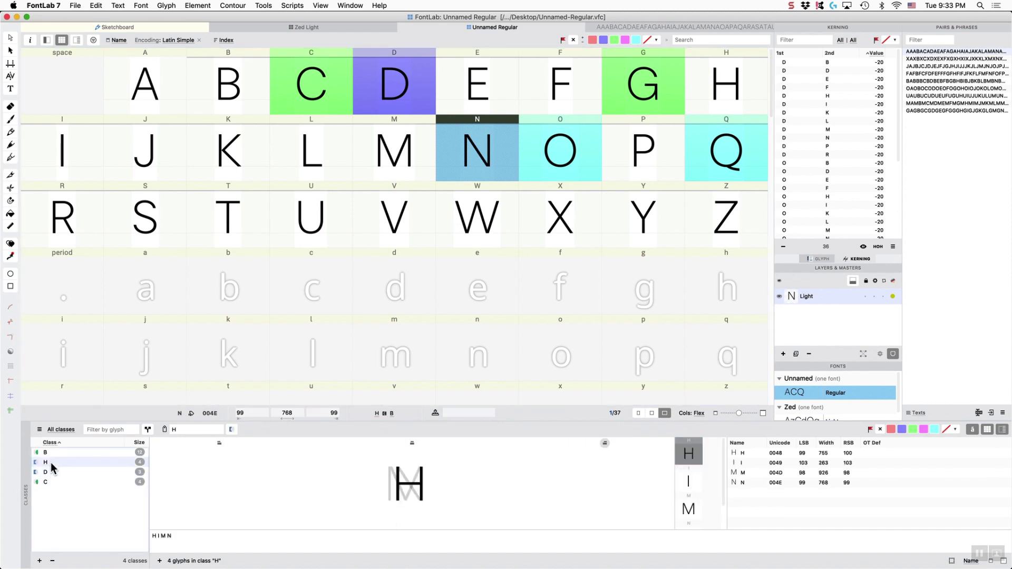
pyautogui.click(392, 160)
pyautogui.keyDown('shift'); pyautogui.click(493, 156); pyautogui.keyUp('shift')
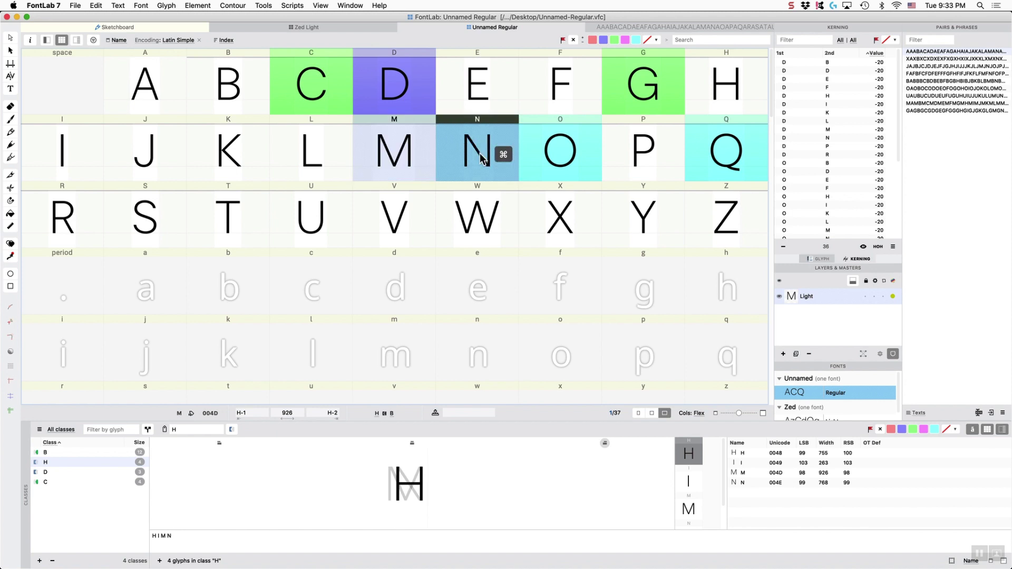
pyautogui.keyDown('super'); pyautogui.click(723, 85); pyautogui.keyUp('super')
pyautogui.keyDown('super'); pyautogui.click(33, 157); pyautogui.keyUp('super')
pyautogui.click(603, 40)
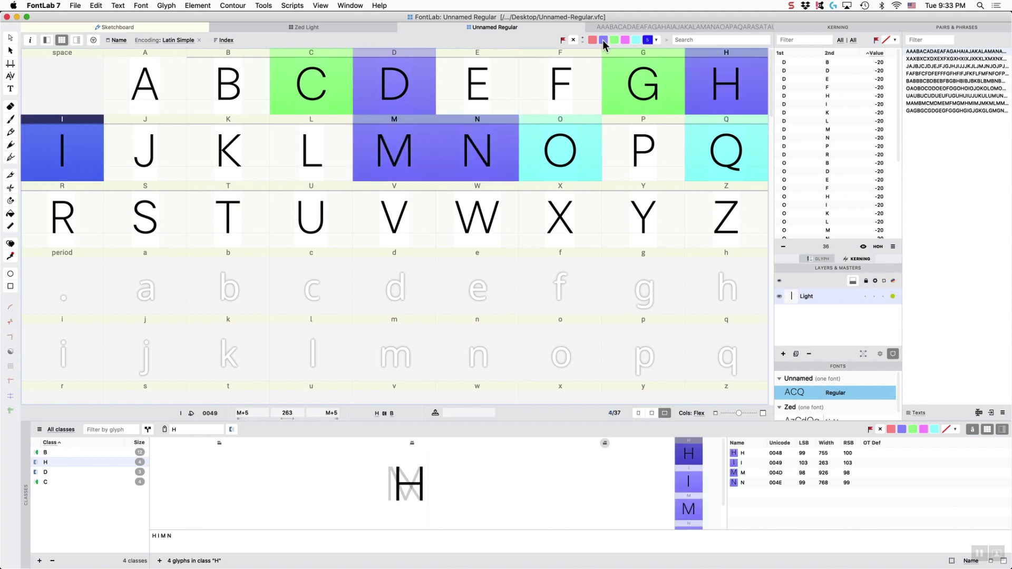
pyautogui.click(633, 41)
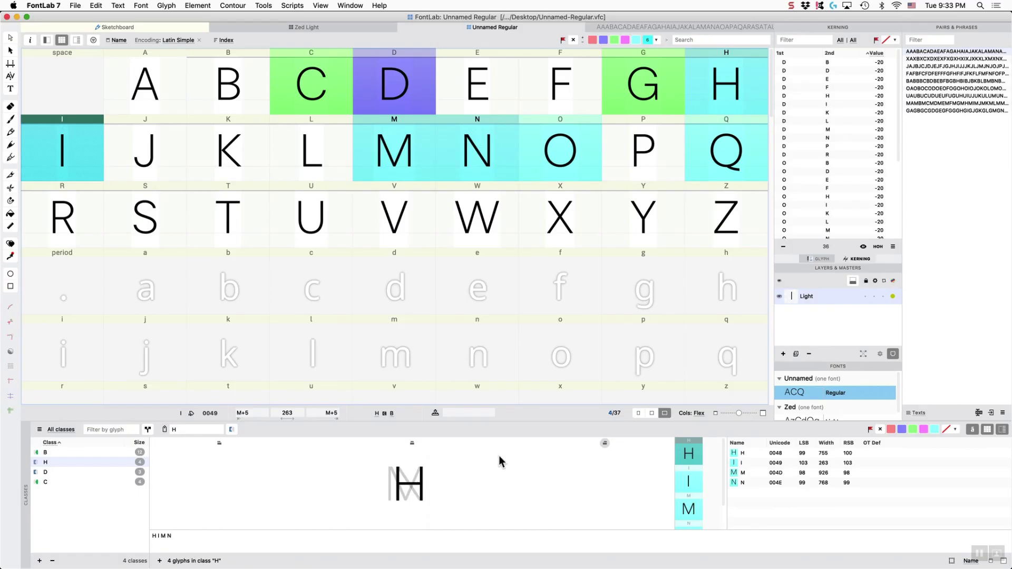
pyautogui.click(60, 453)
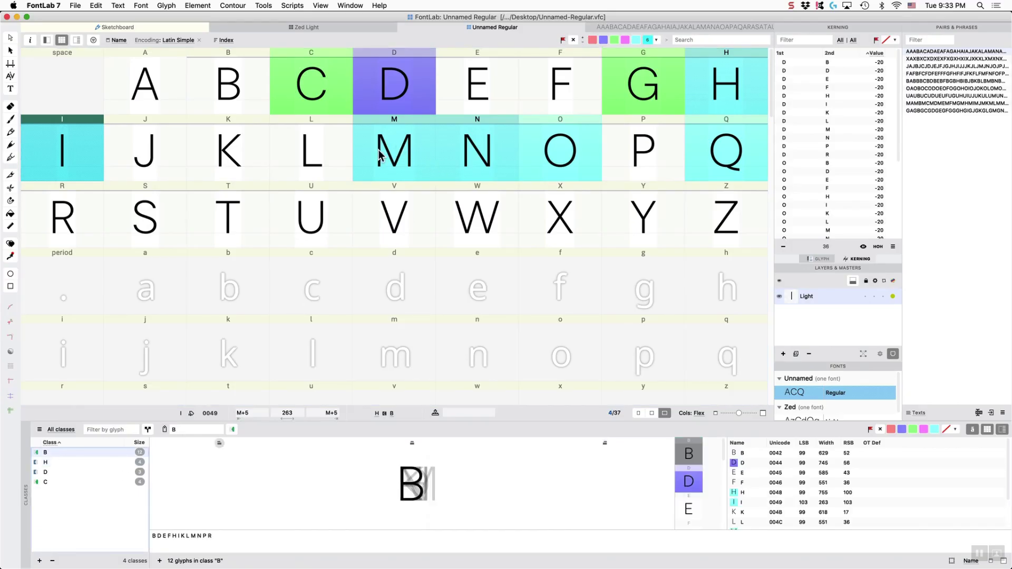
pyautogui.click(342, 153)
pyautogui.click(819, 259)
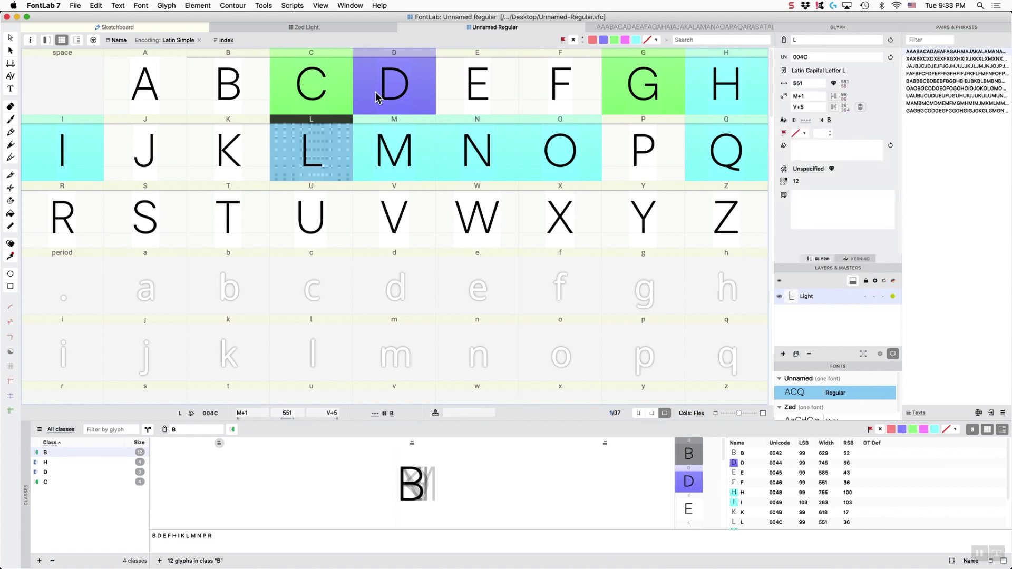
pyautogui.click(313, 87)
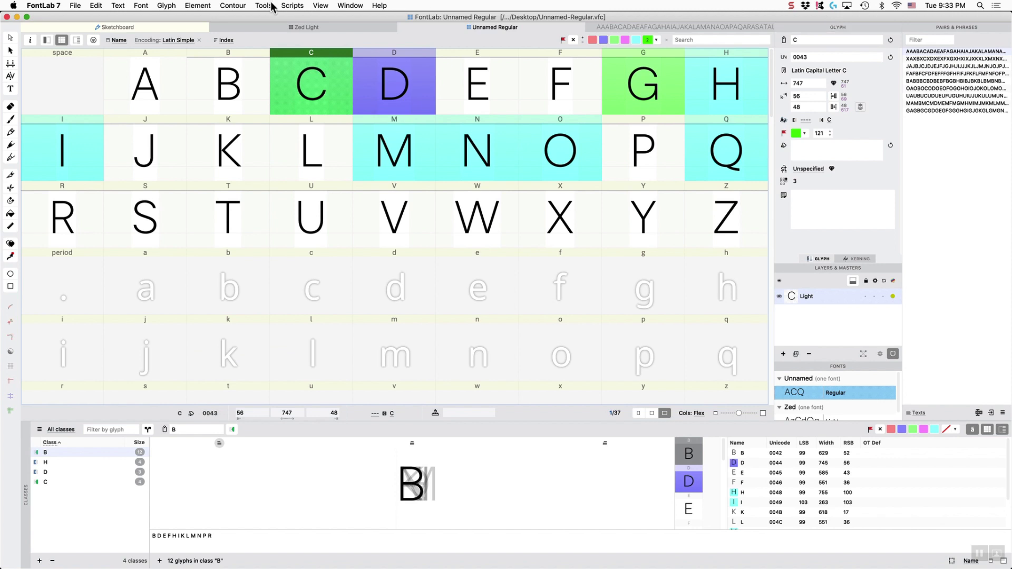
pyautogui.click(373, 5)
pyautogui.moveTo(350, 5)
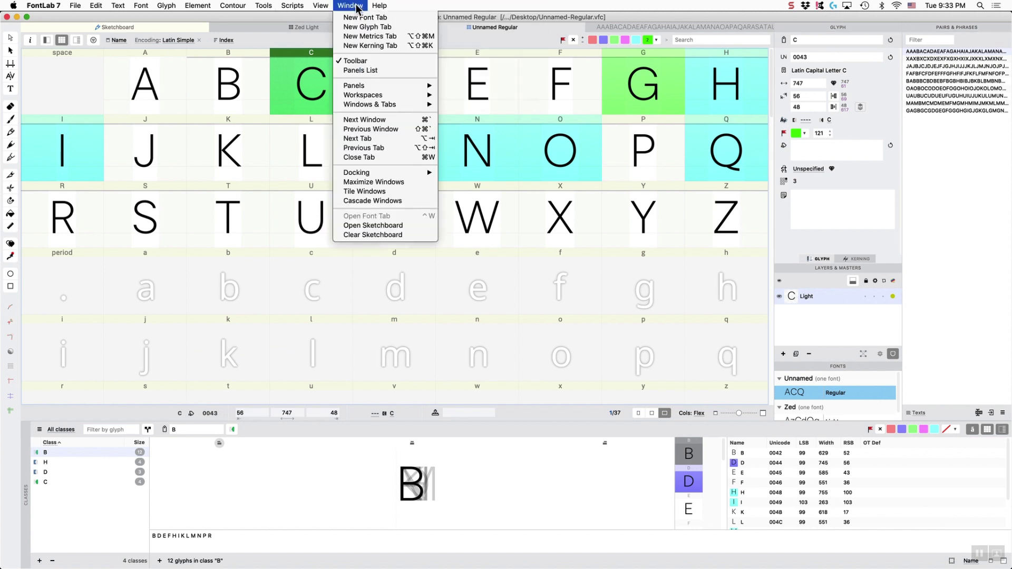
pyautogui.moveTo(364, 86)
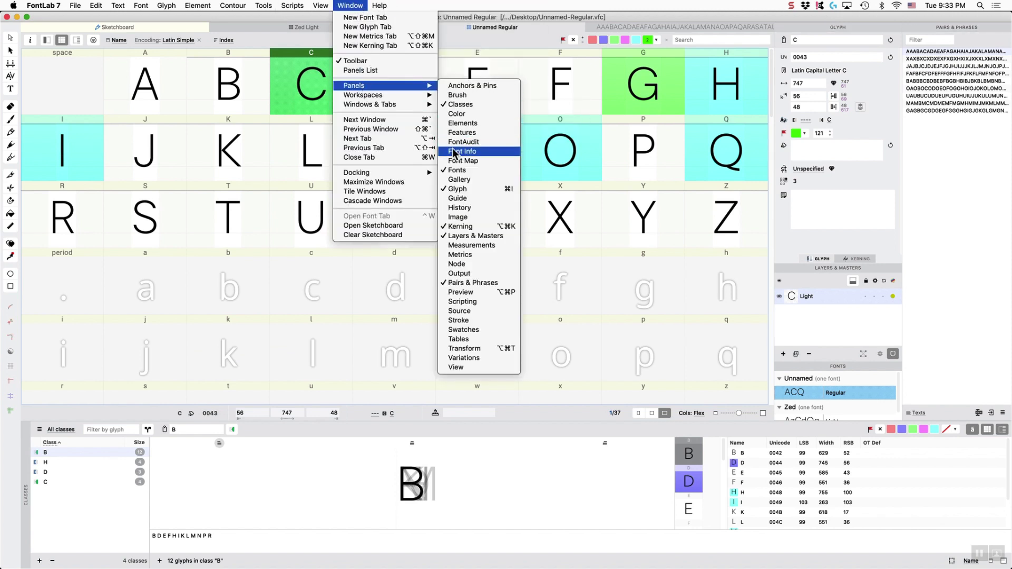
pyautogui.click(616, 19)
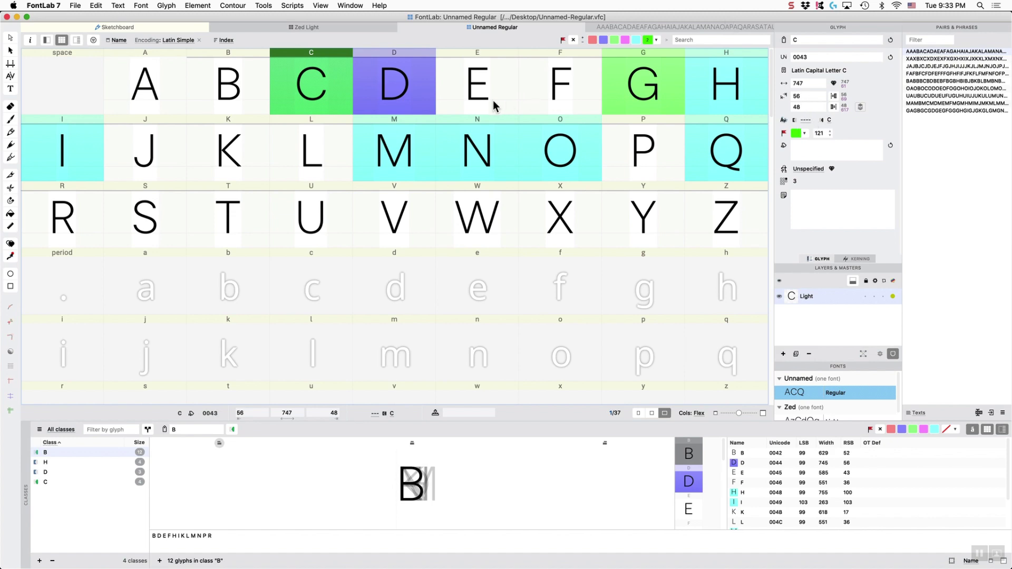
pyautogui.keyDown('shift'); pyautogui.click(384, 90); pyautogui.keyUp('shift')
pyautogui.click(392, 94)
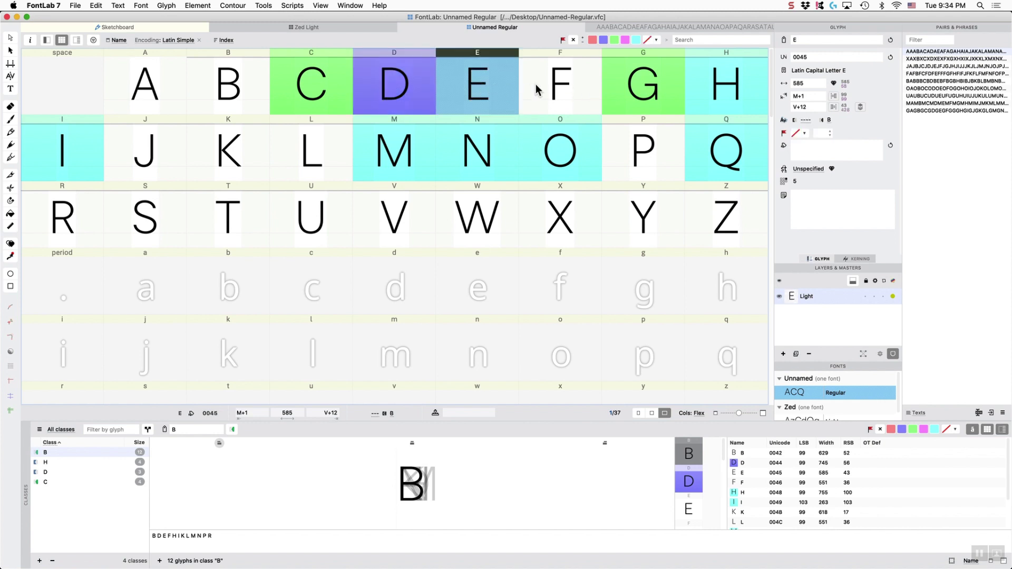
pyautogui.click(560, 94)
pyautogui.click(636, 85)
pyautogui.click(705, 88)
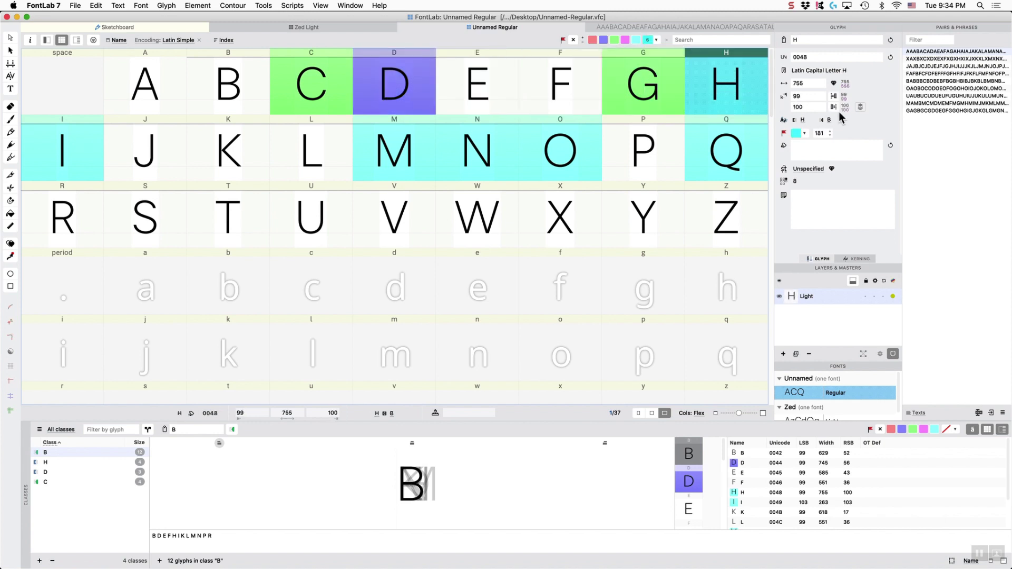
pyautogui.press('Right')
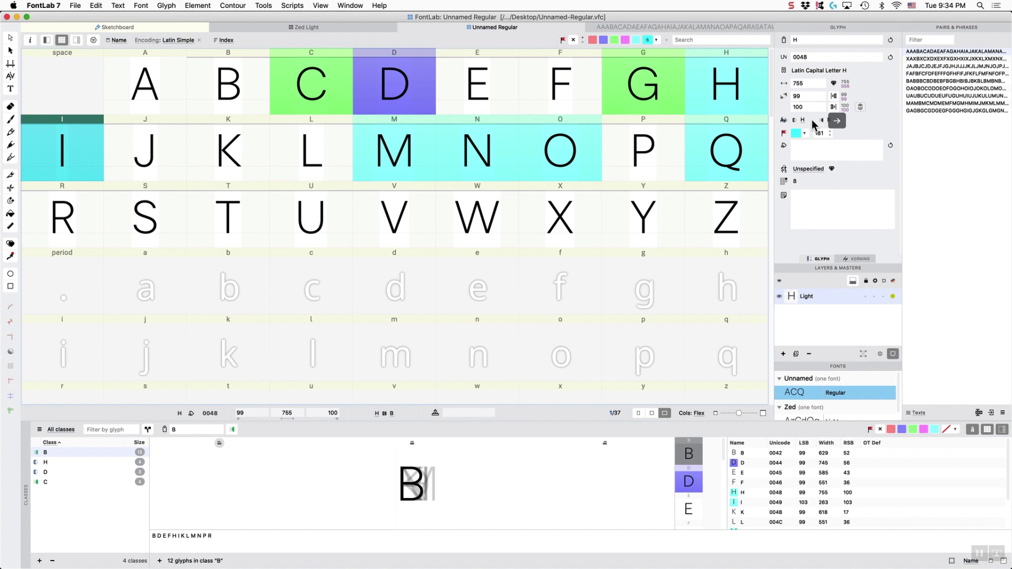
pyautogui.press('Right')
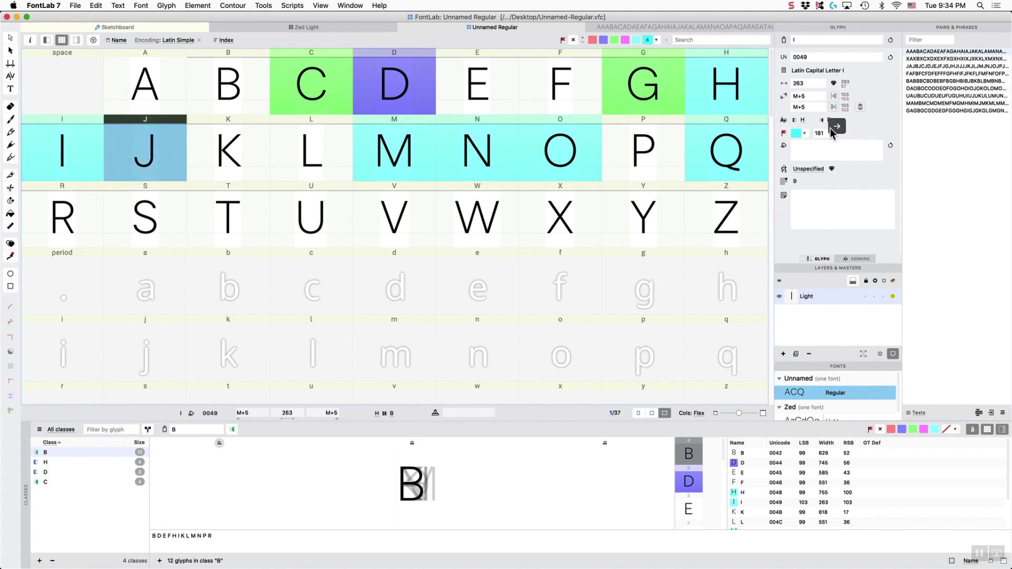
pyautogui.press('Right')
pyautogui.press('Right')
pyautogui.press('Right')
pyautogui.press('Right')
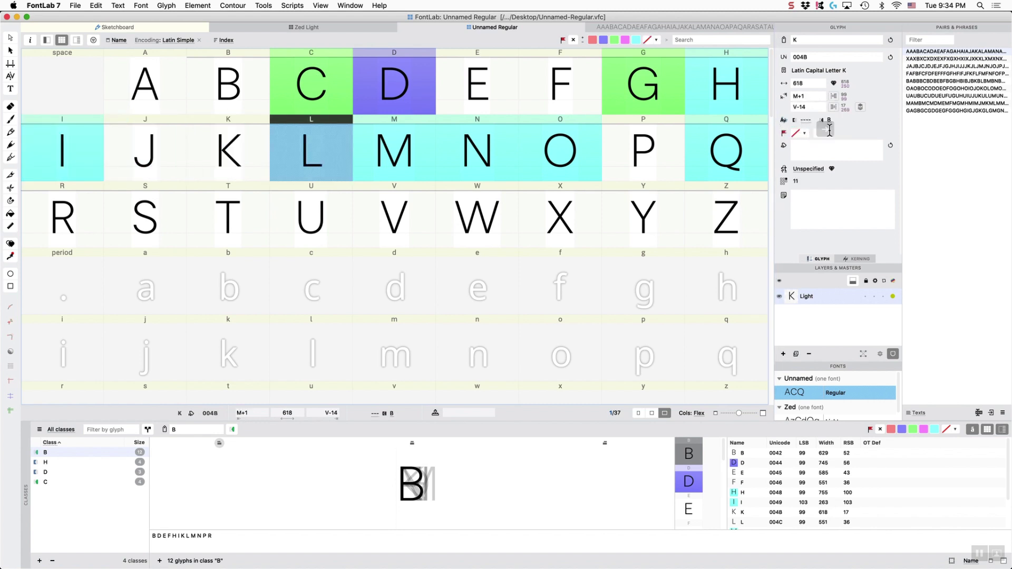
pyautogui.press('Right')
pyautogui.press('Right')
pyautogui.press('Right')
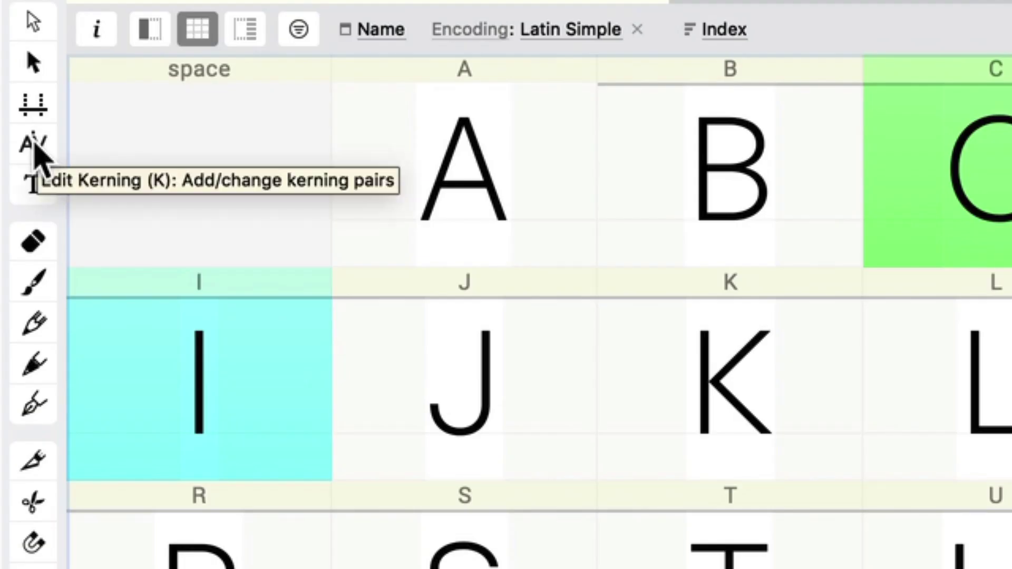
# Step: Switch to the Kerning tool and make Pairs & Phrases list pairs instead of texts
pyautogui.click(35, 147)
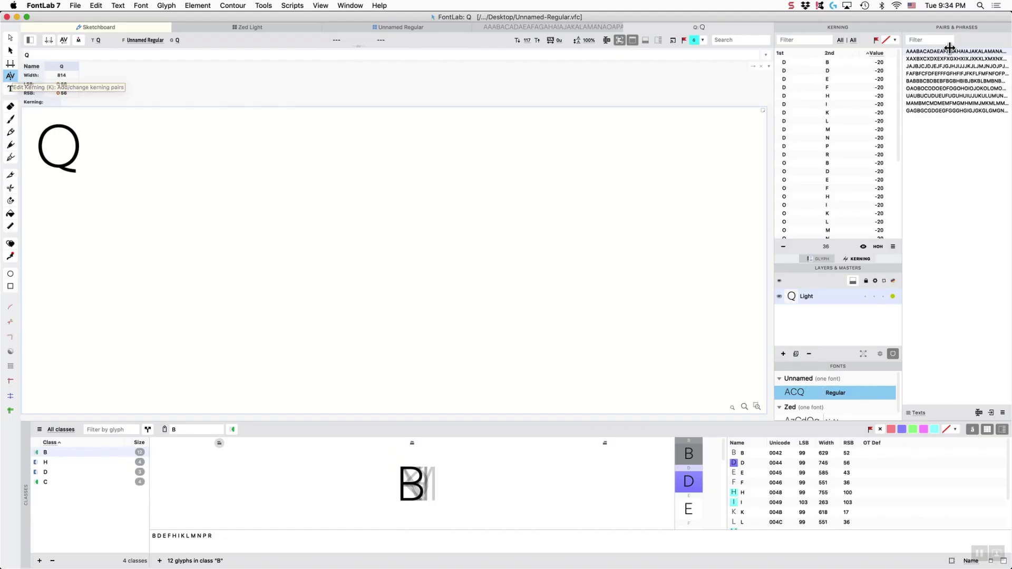
pyautogui.click(916, 414)
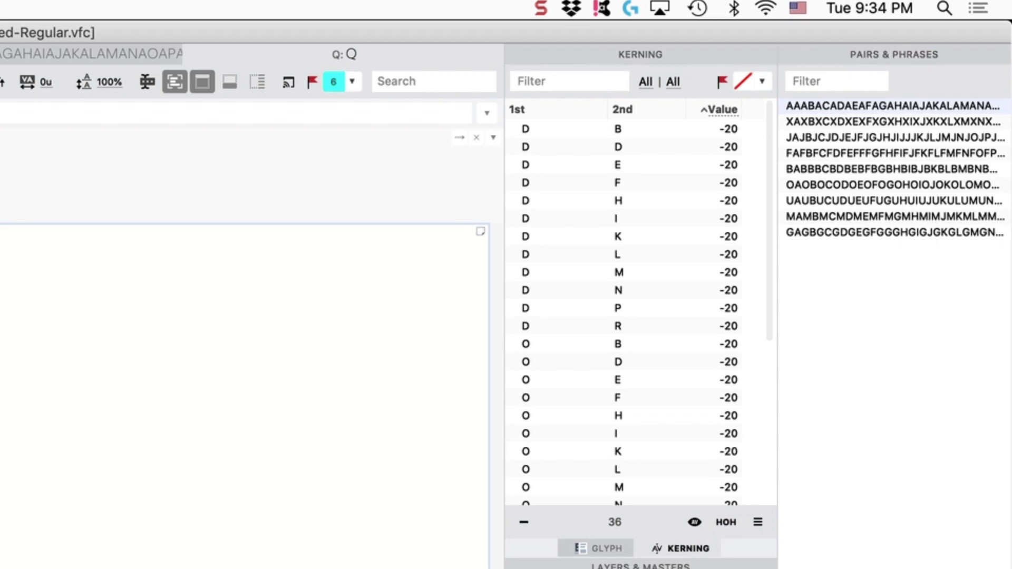
pyautogui.click(823, 493)
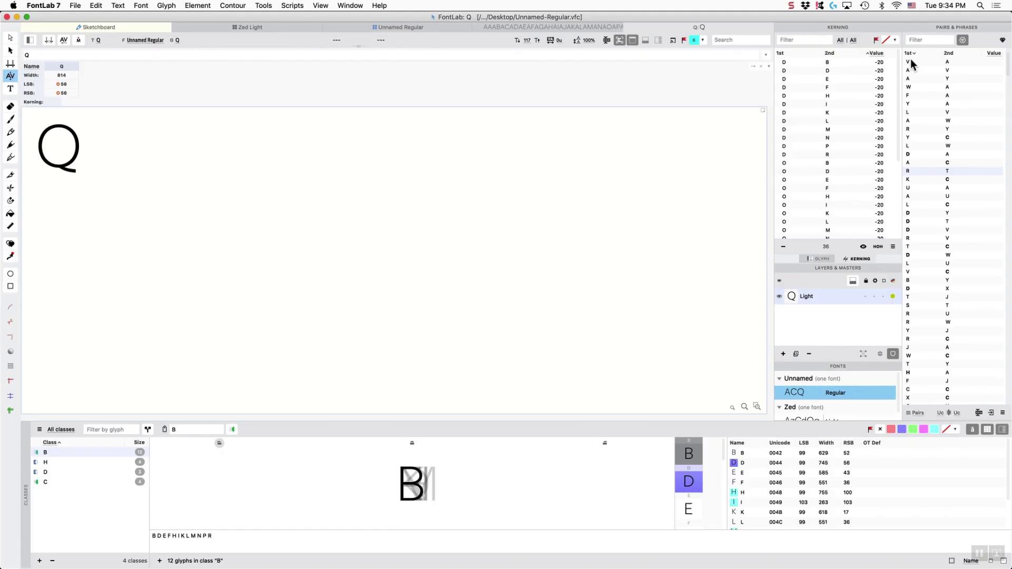
pyautogui.click(910, 60)
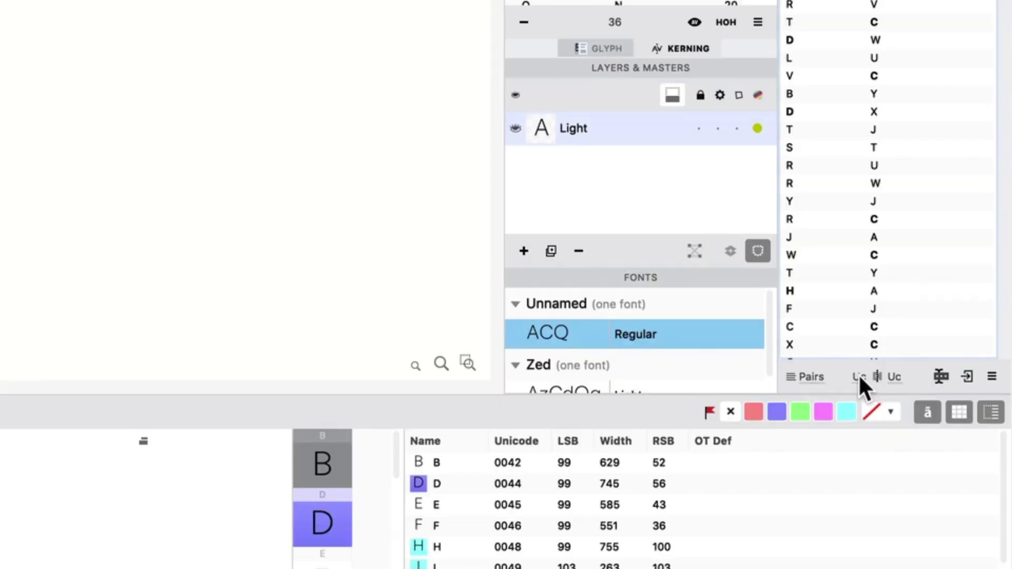
# Step: Try None and Lc for the left context, then set it back to Uc
pyautogui.click(941, 413)
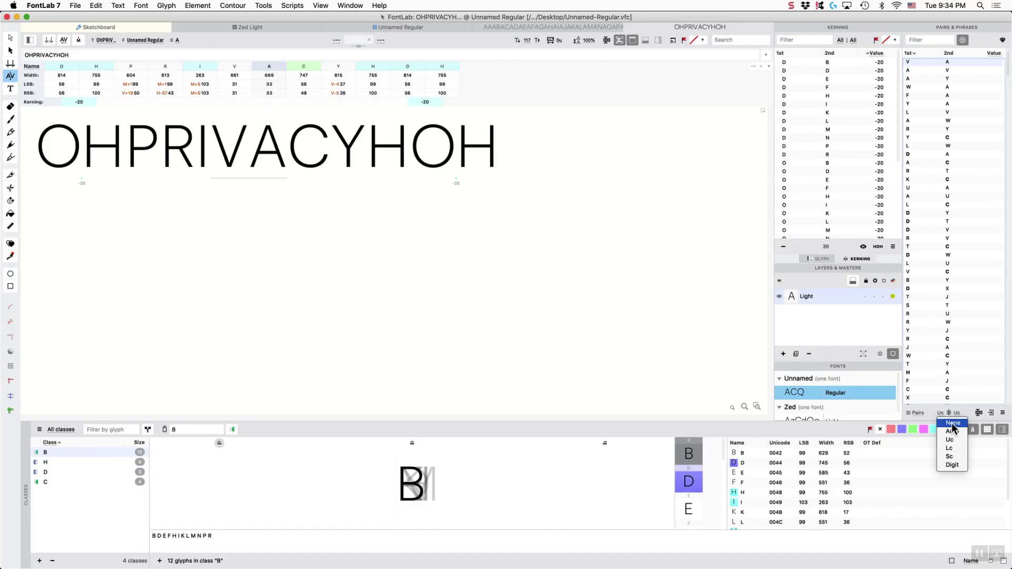
pyautogui.click(954, 423)
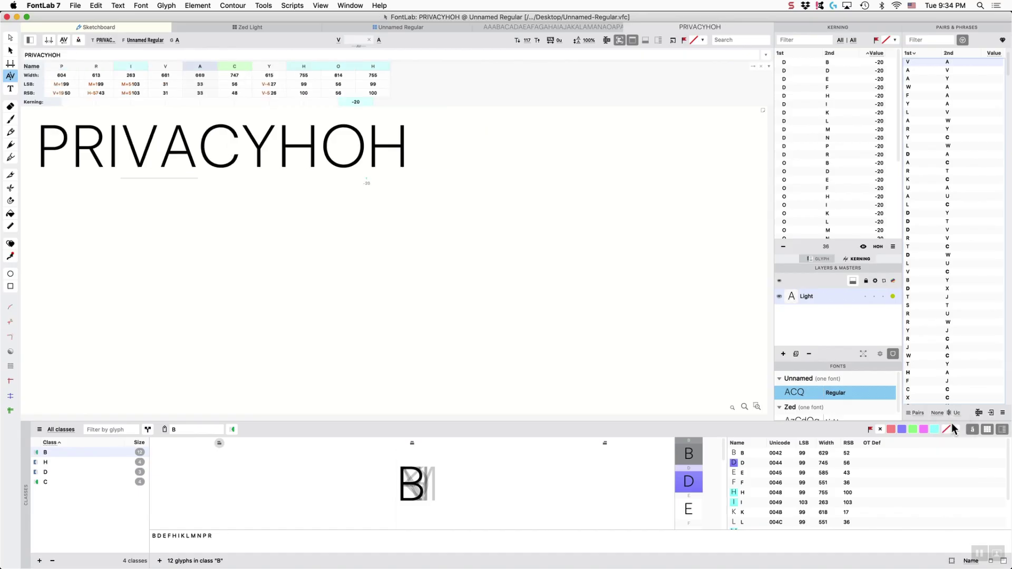
pyautogui.click(942, 413)
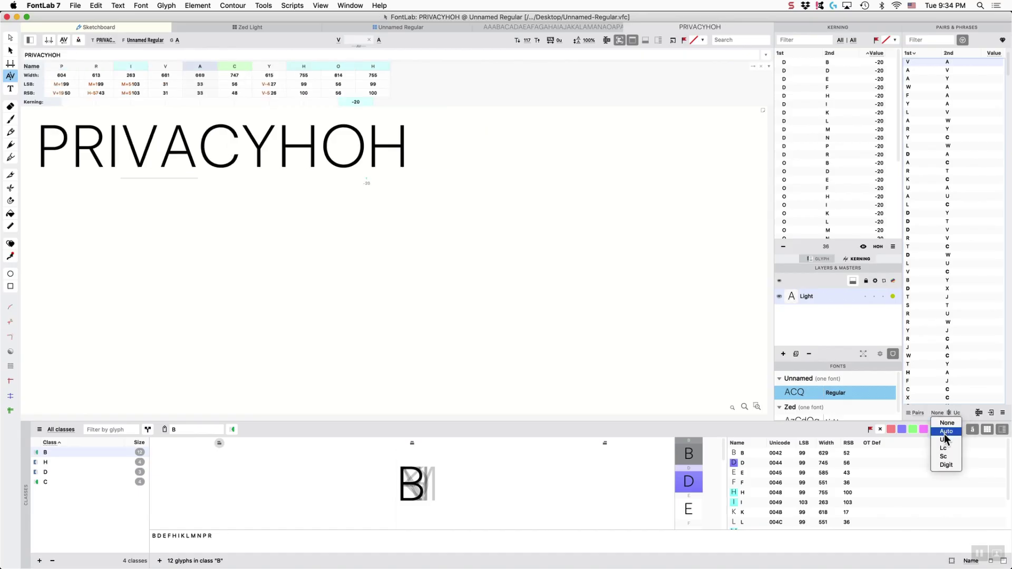
pyautogui.click(944, 448)
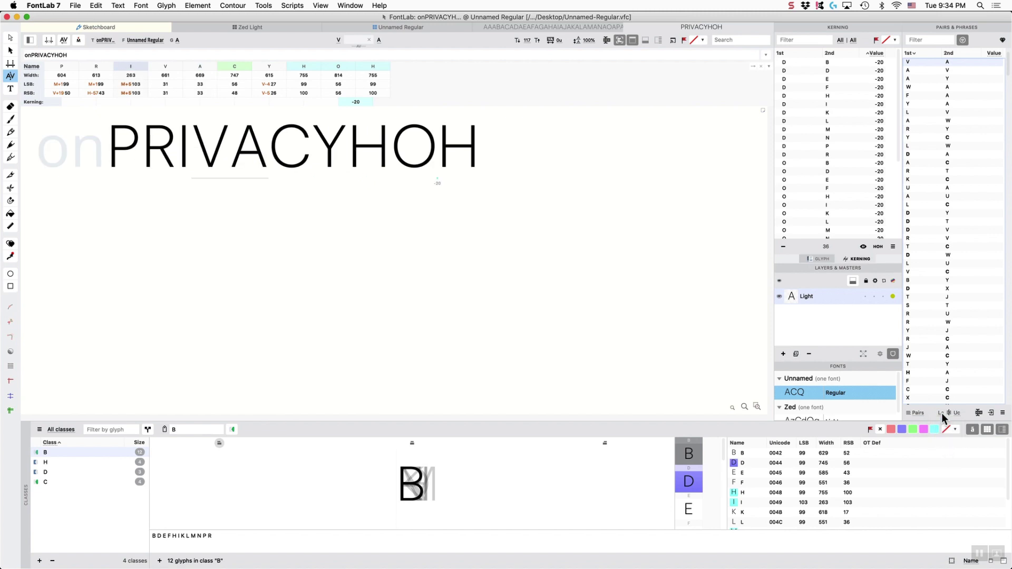
pyautogui.click(942, 414)
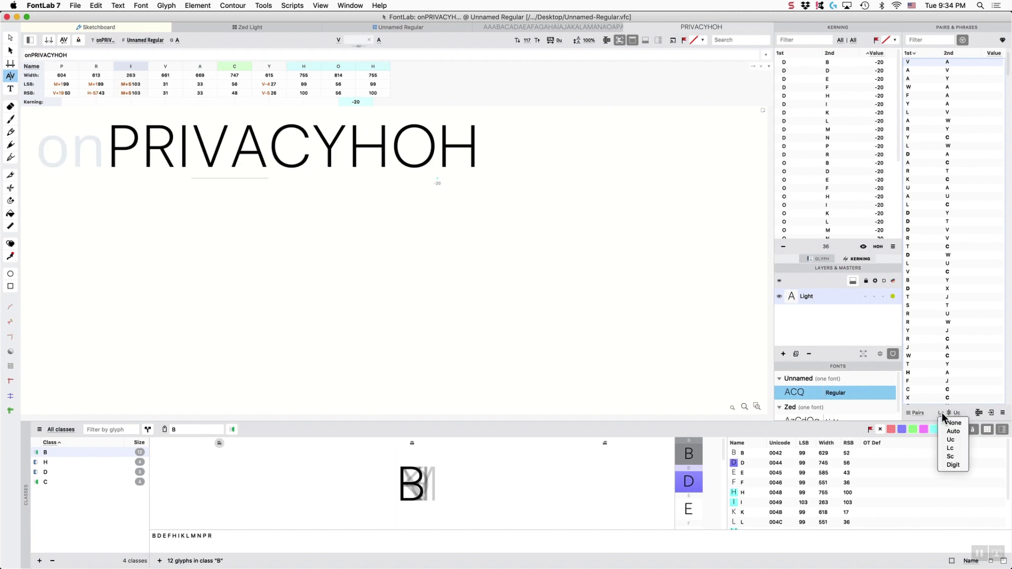
pyautogui.click(949, 441)
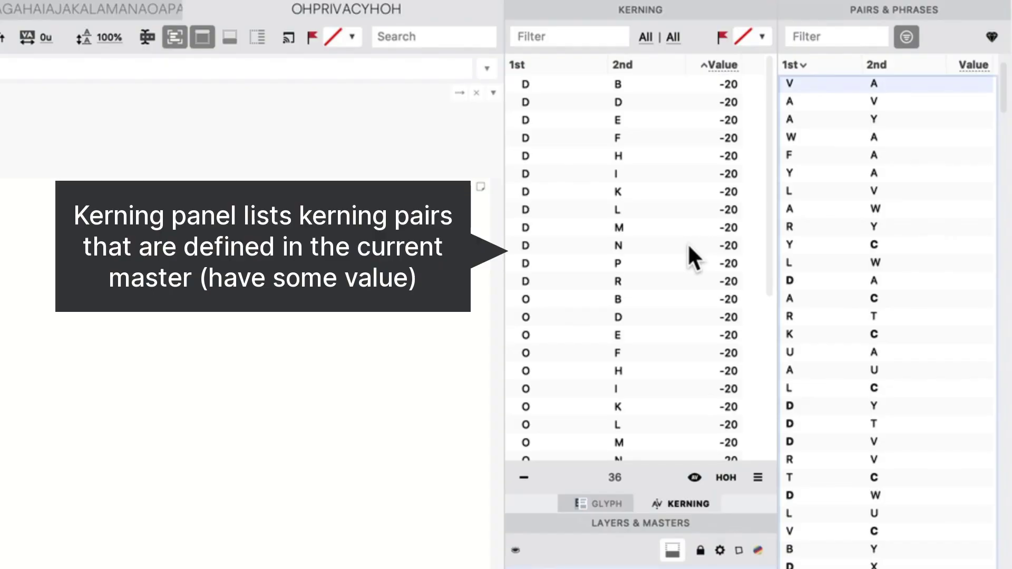
# Step: Scroll the kerning list and preview the O–K, O–N, O–L and O–P pairs
pyautogui.scroll(-5, 688, 243)
pyautogui.scroll(5, 667, 237)
pyautogui.scroll(-3, 577, 129)
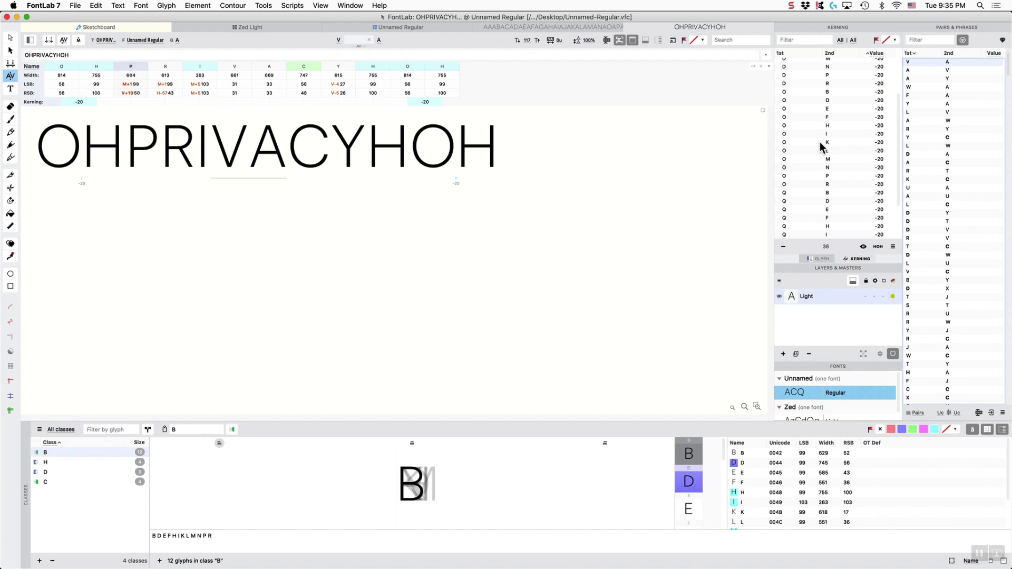
pyautogui.click(820, 142)
pyautogui.press('super+a')
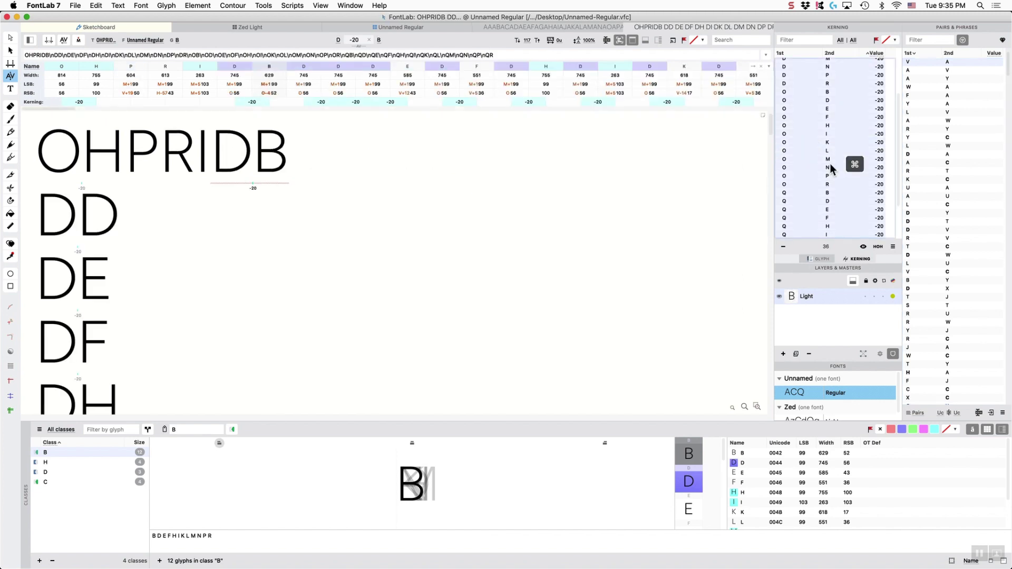
pyautogui.scroll(-5, 322, 203)
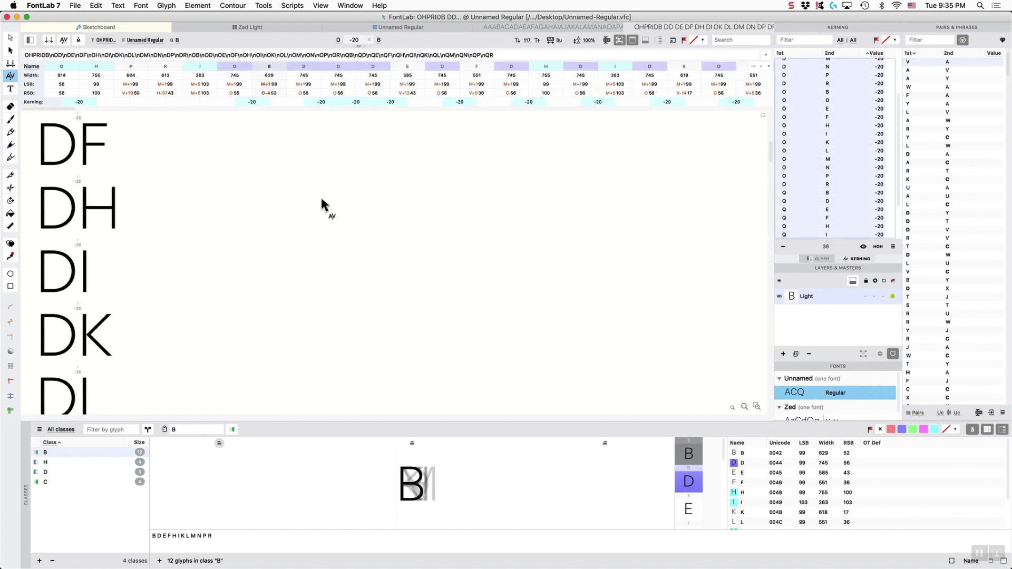
pyautogui.click(805, 167)
pyautogui.click(798, 150)
pyautogui.click(805, 176)
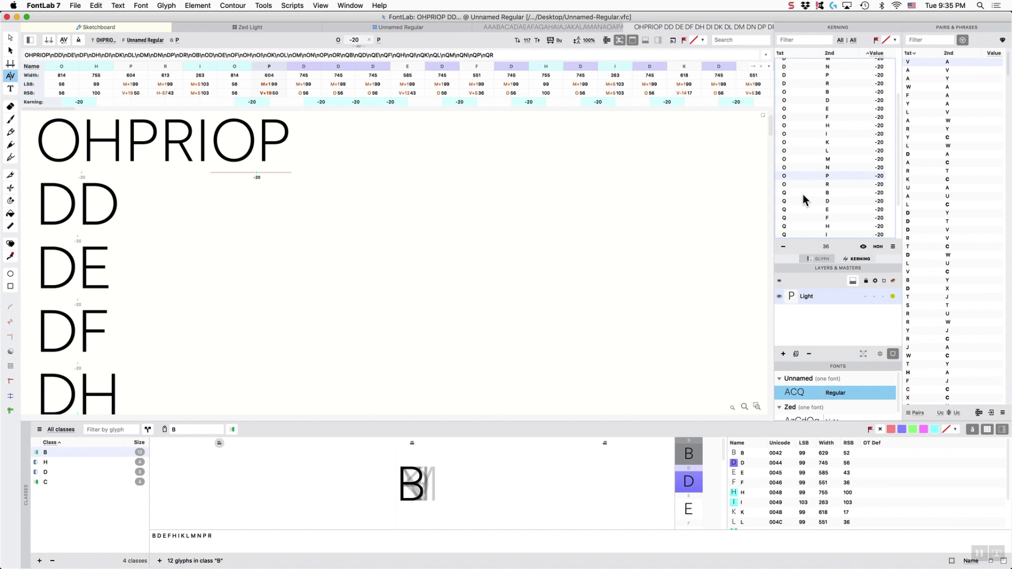
# Step: Preview the Q–D, Q–F, O–M and Q–B pairs, then select and delete all 36 pairs
pyautogui.click(805, 201)
pyautogui.click(806, 217)
pyautogui.click(813, 161)
pyautogui.click(820, 192)
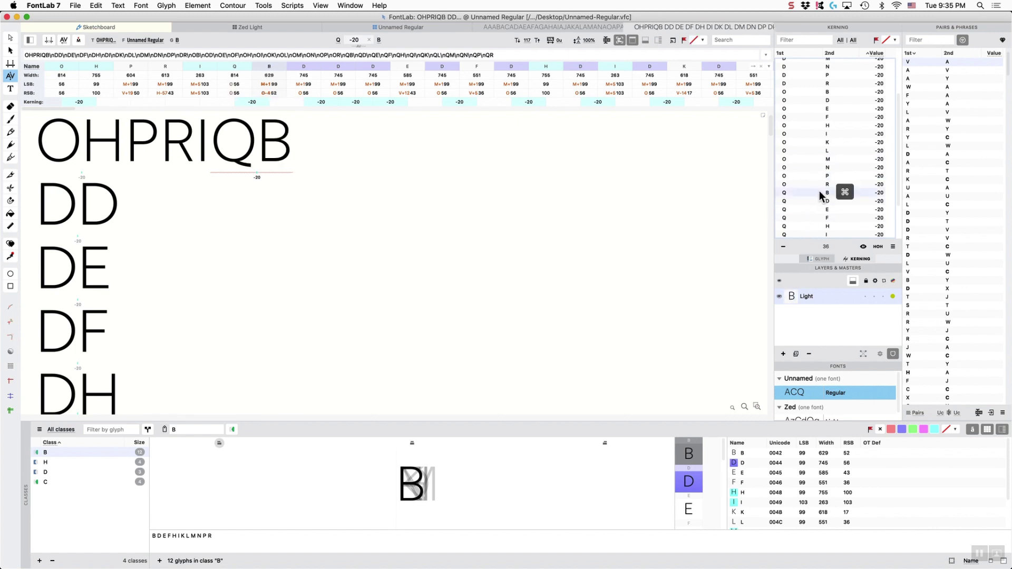
pyautogui.press('super+a')
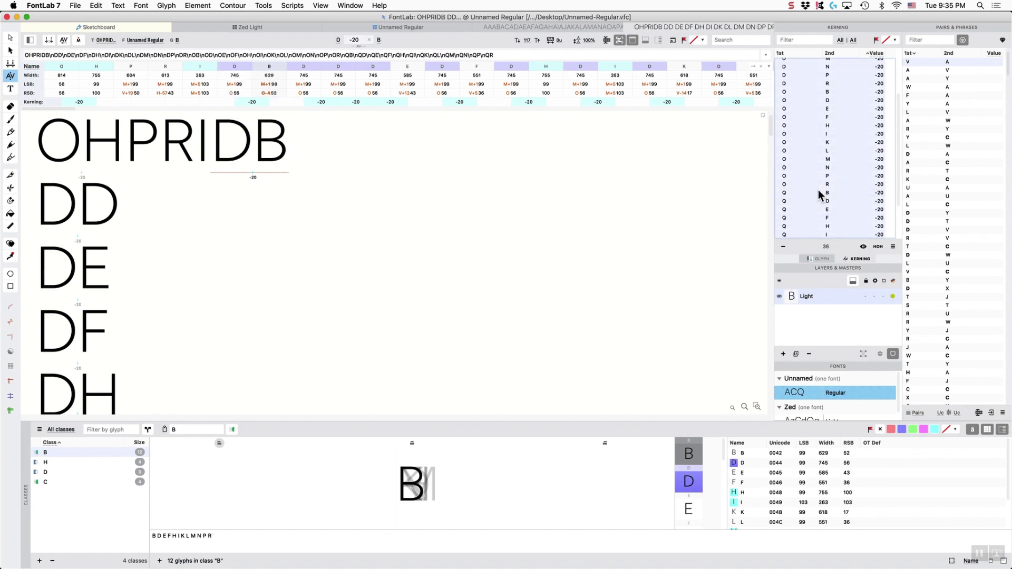
pyautogui.press('BackSpace')
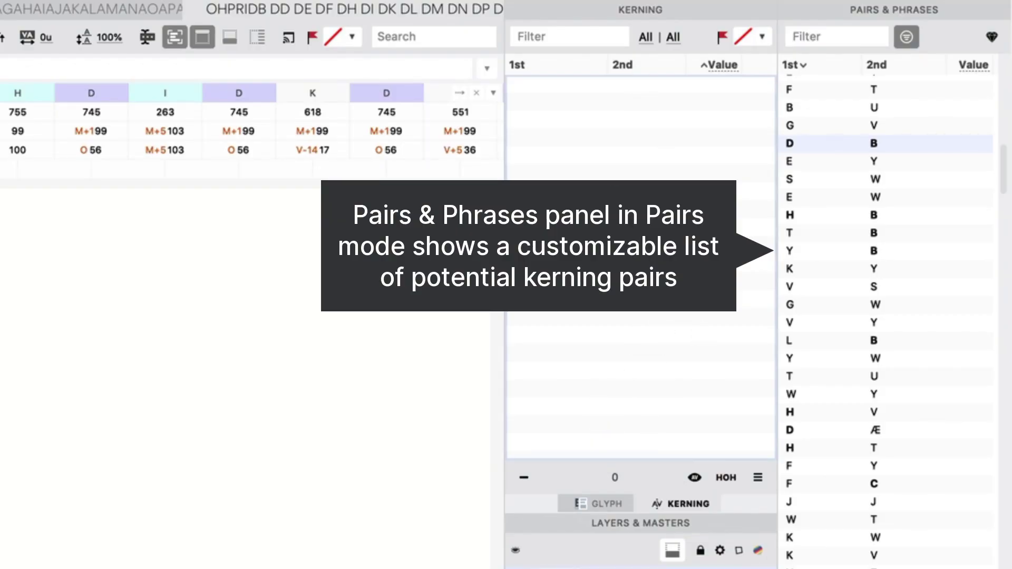
# Step: Load OHSTATEHOH into the preview and tighten the kerning to -110 with Shift+Left
pyautogui.scroll(10, 862, 323)
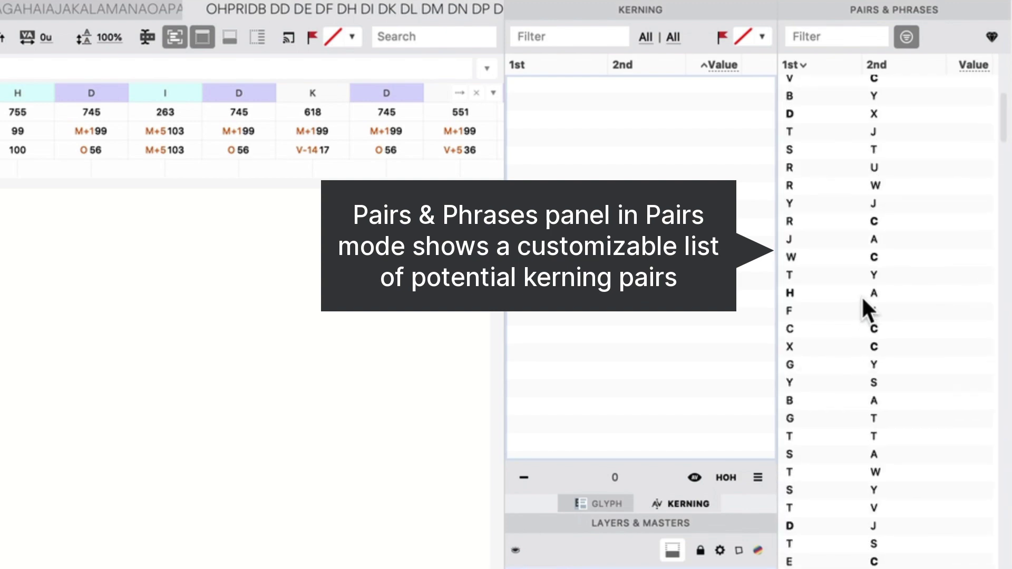
pyautogui.scroll(10, 861, 295)
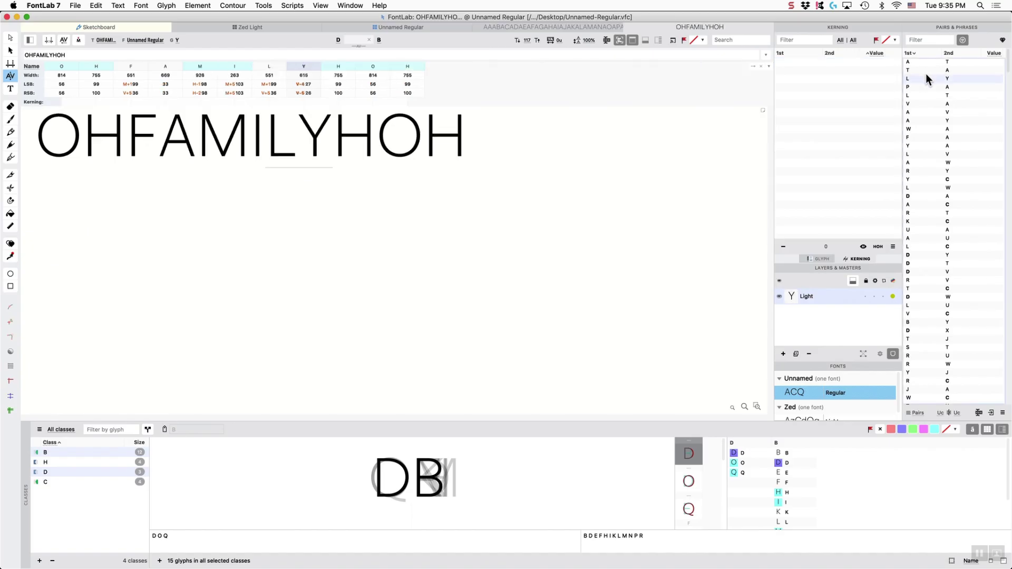
pyautogui.click(924, 61)
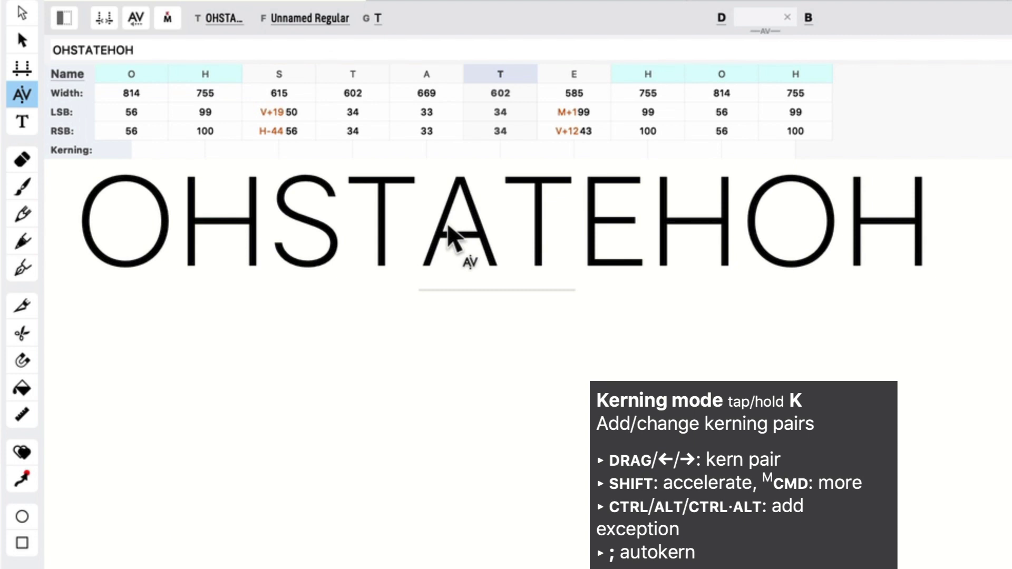
pyautogui.press('shift')
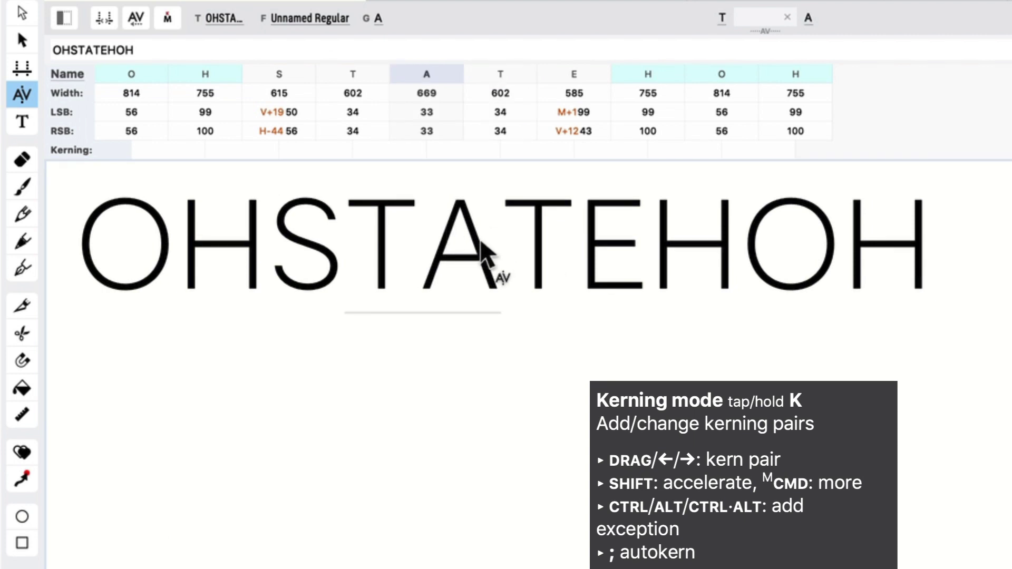
pyautogui.press('shift')
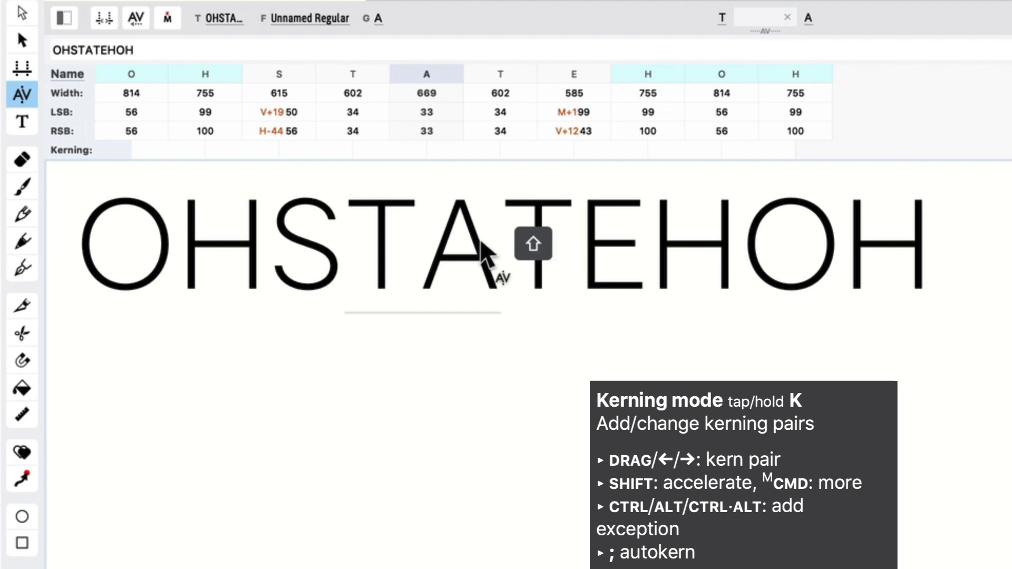
pyautogui.hotkey('shift', 'Left')
pyautogui.hotkey('shift', 'Left')
pyautogui.hotkey('shift', 'Left')
pyautogui.hotkey('shift', 'Left')
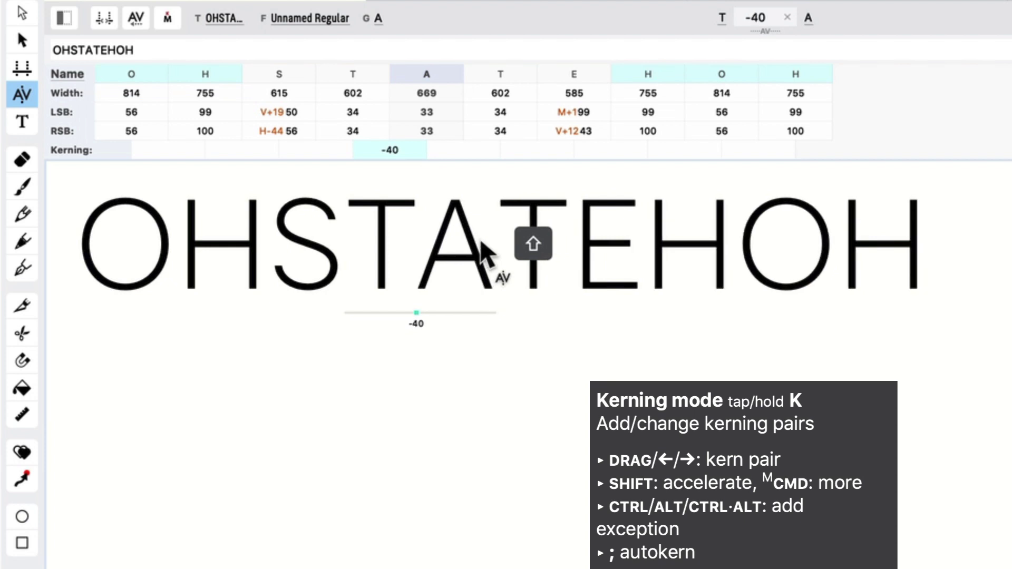
pyautogui.hotkey('shift', 'Left')
pyautogui.hotkey('shift', 'Left')
pyautogui.hotkey('shift', 'Left')
pyautogui.hotkey('shift', 'Left')
pyautogui.hotkey('shift', 'Left')
pyautogui.hotkey('shift', 'Left')
pyautogui.hotkey('shift', 'Left')
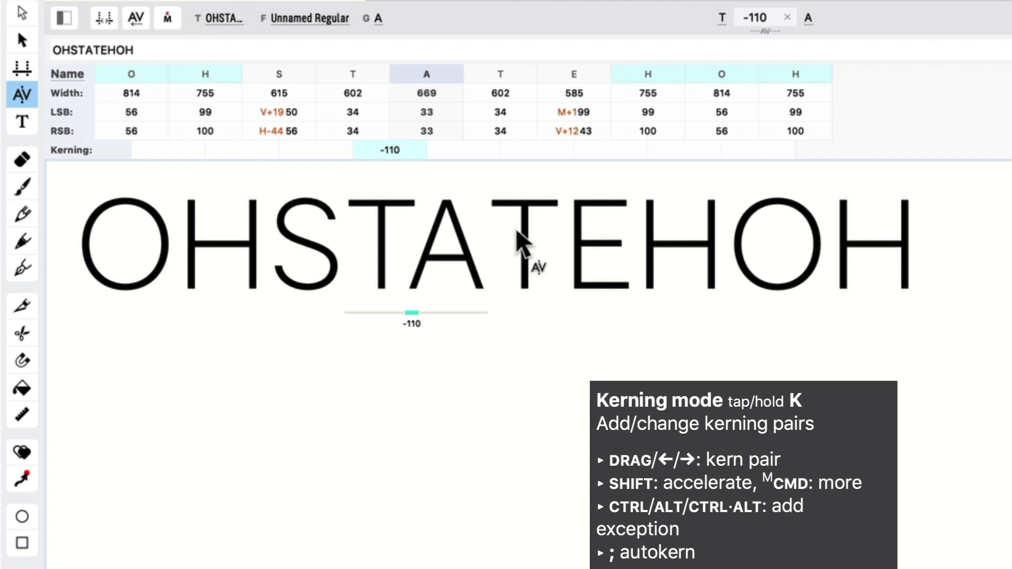
# Step: Place the cursor on the A–T pair and settle its kerning at -110
pyautogui.click(518, 233)
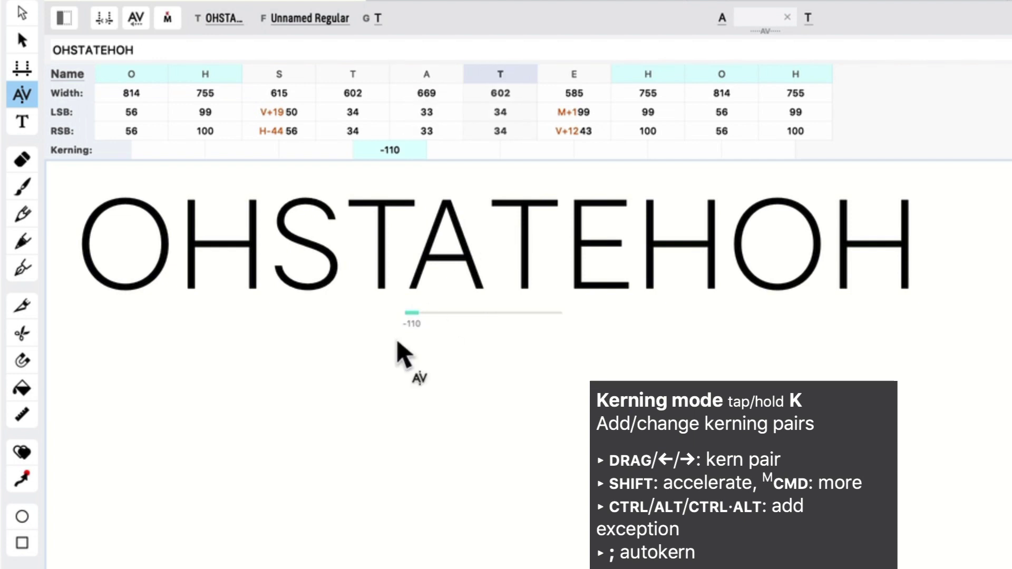
pyautogui.press('super')
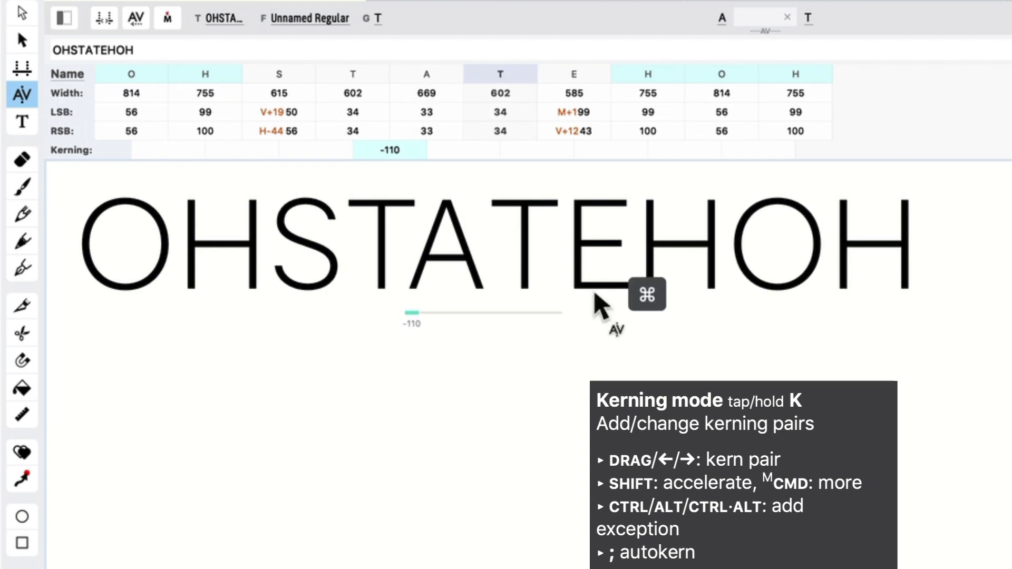
pyautogui.press('super+Left')
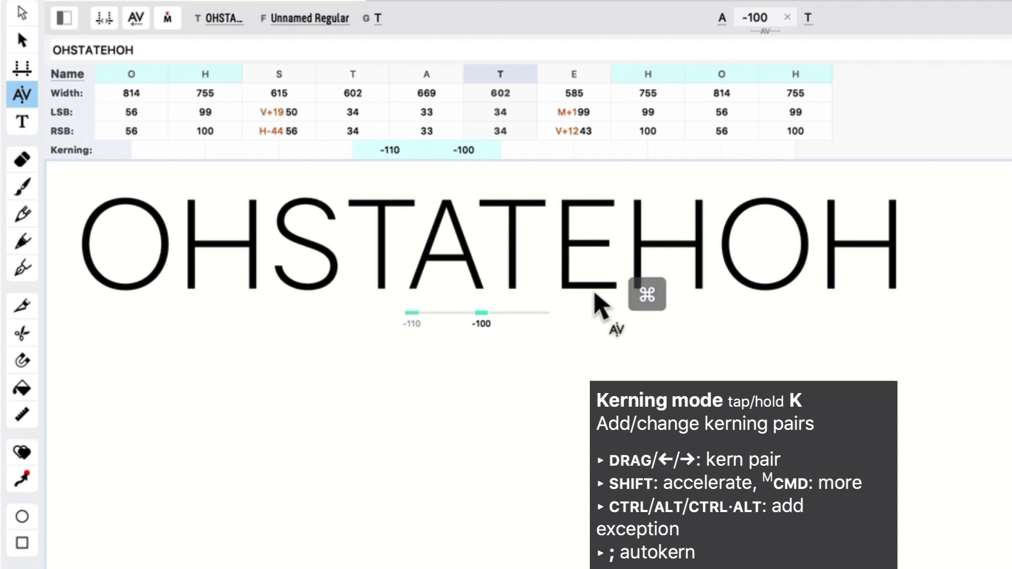
pyautogui.hotkey('shift', 'Right')
pyautogui.hotkey('shift', 'Left')
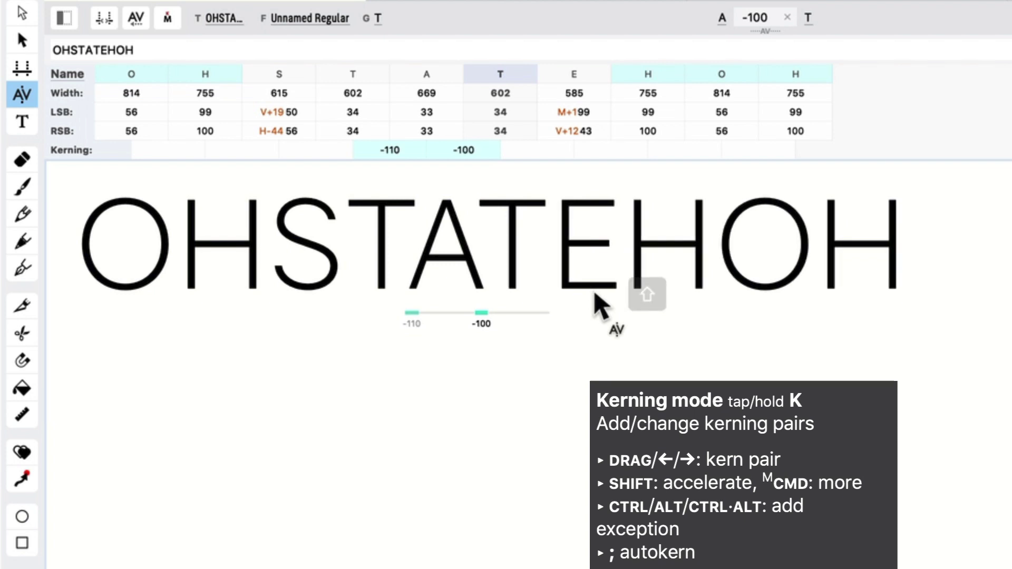
pyautogui.hotkey('shift', 'Right')
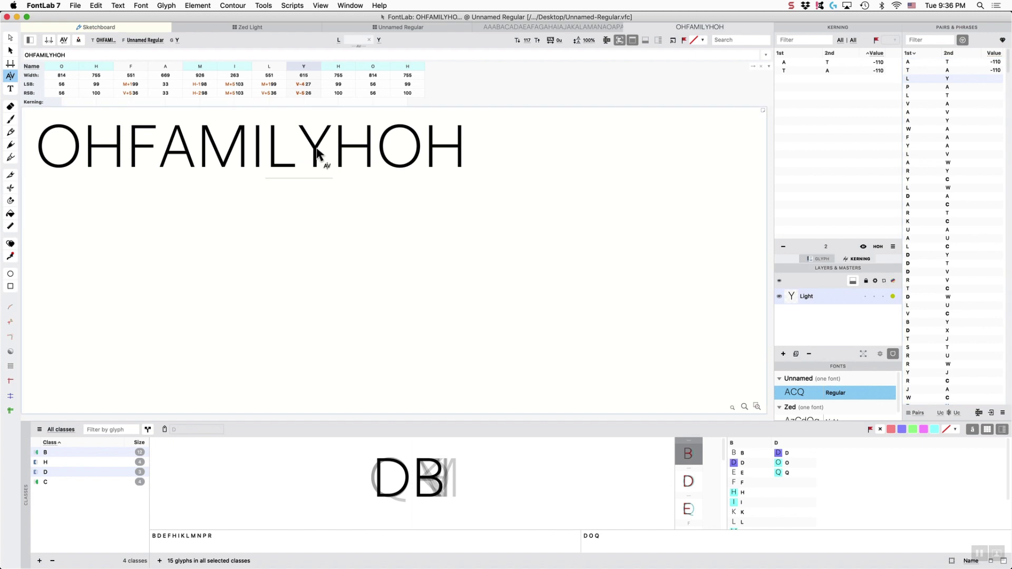
# Step: Kern L–Y to -100 and P–A to -90
pyautogui.press('super+Left')
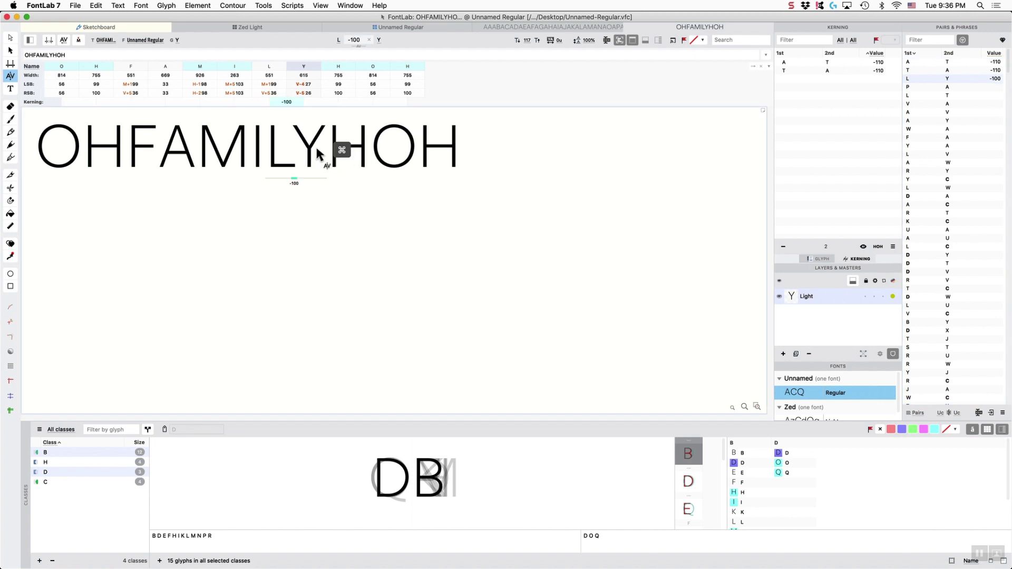
pyautogui.click(936, 87)
pyautogui.hotkey('shift', 'Left')
pyautogui.hotkey('shift', 'Left')
pyautogui.hotkey('shift', 'Left')
pyautogui.hotkey('shift', 'Left')
pyautogui.hotkey('shift', 'Left')
pyautogui.hotkey('shift', 'Left')
pyautogui.hotkey('shift', 'Left')
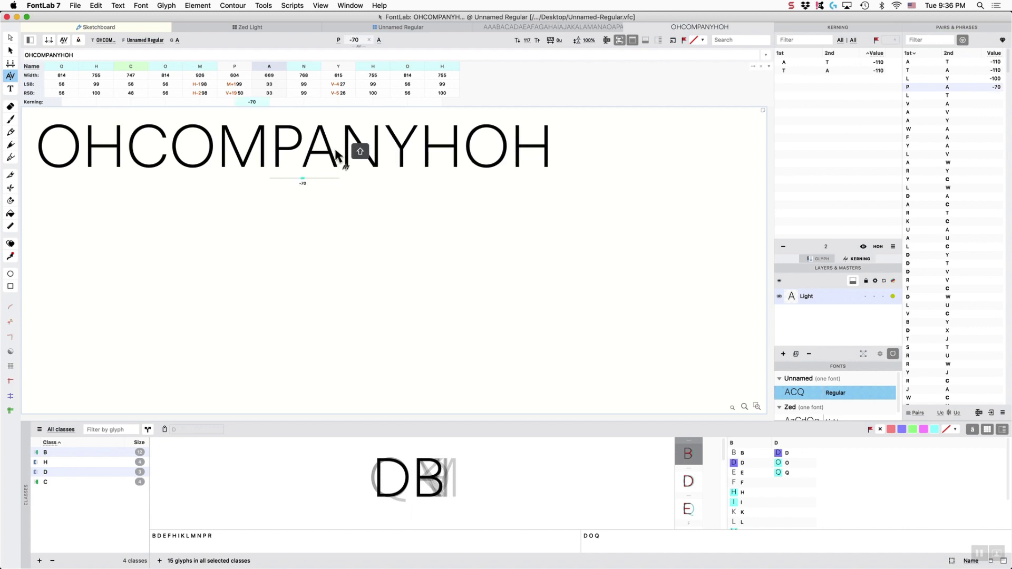
pyautogui.hotkey('shift', 'Left')
pyautogui.hotkey('shift', 'Left')
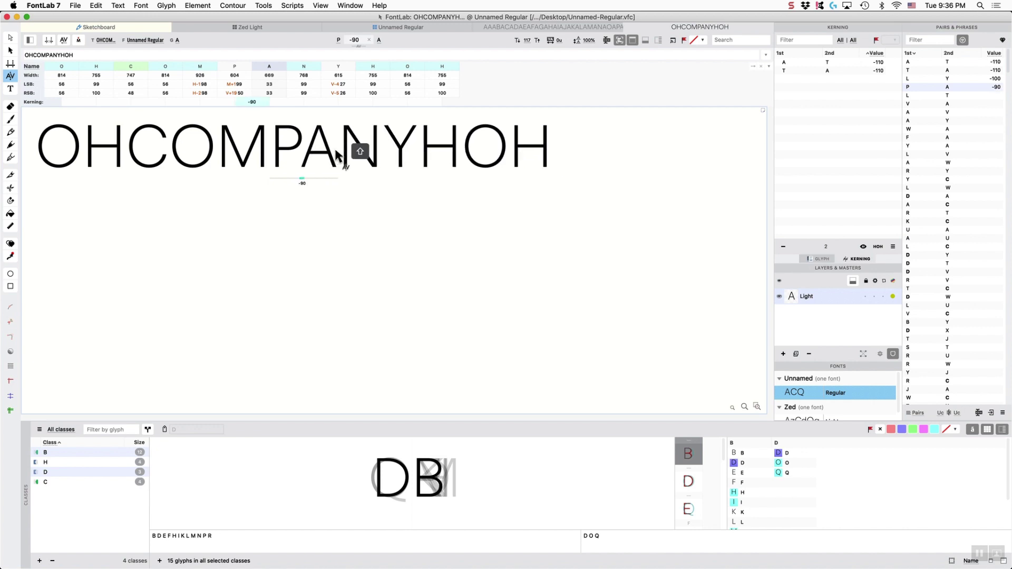
# Step: Check the L–Y, A–T and T–A values in the pairs list, then load OHHEALTHHOH for L–T
pyautogui.click(935, 79)
pyautogui.click(946, 95)
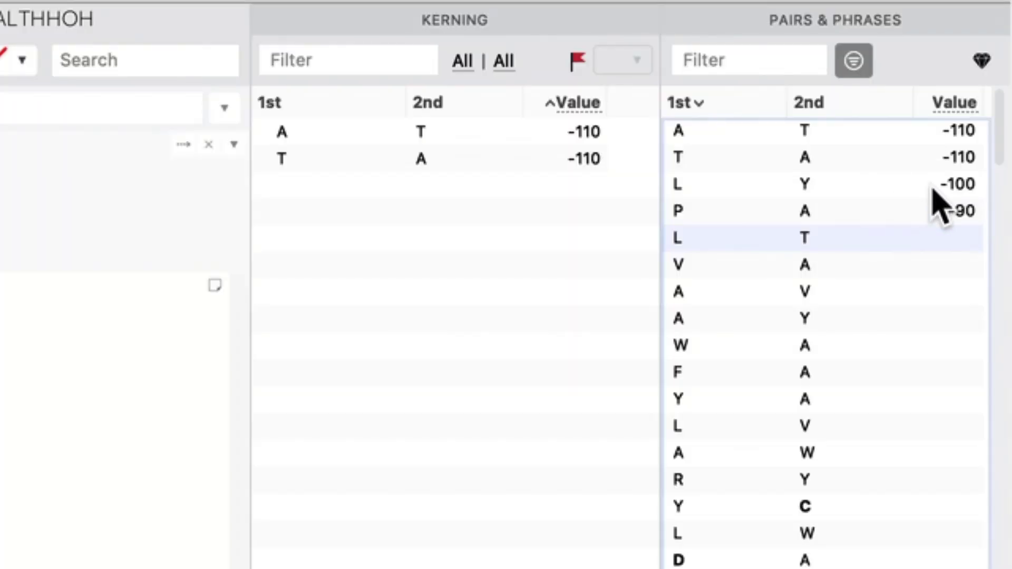
pyautogui.doubleClick(995, 79)
pyautogui.press('Up')
pyautogui.press('Up')
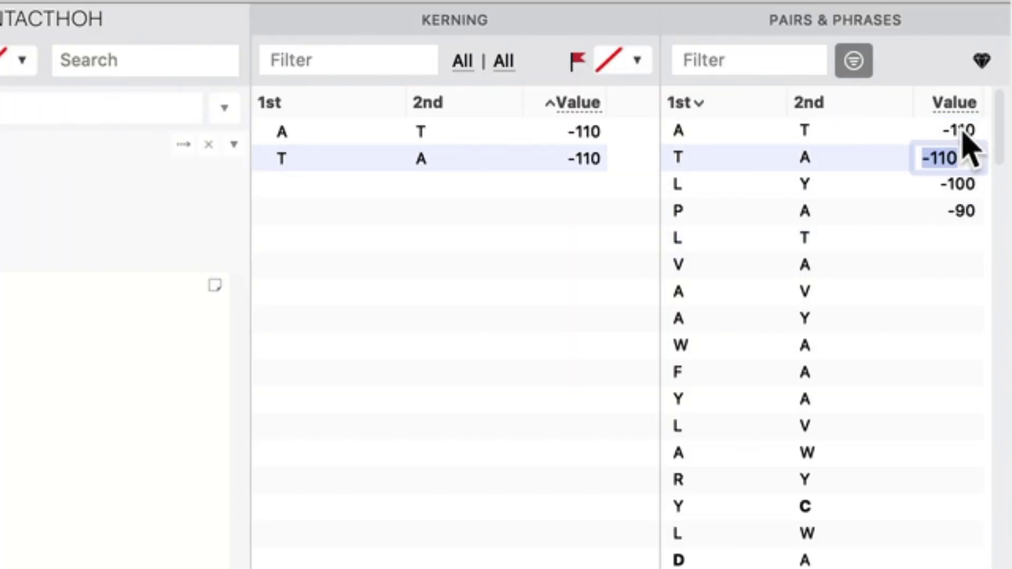
pyautogui.doubleClick(585, 159)
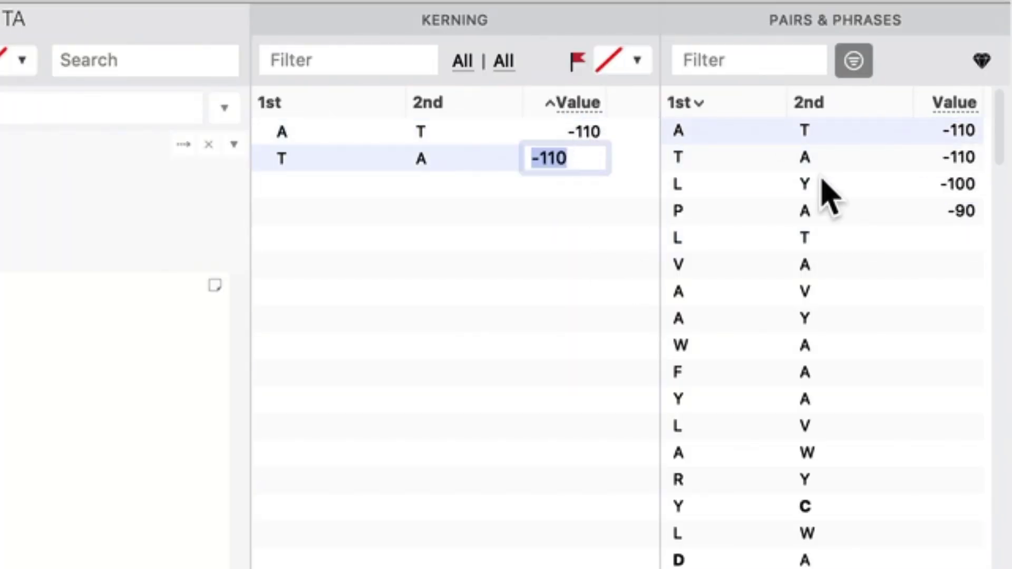
pyautogui.click(844, 184)
pyautogui.click(807, 238)
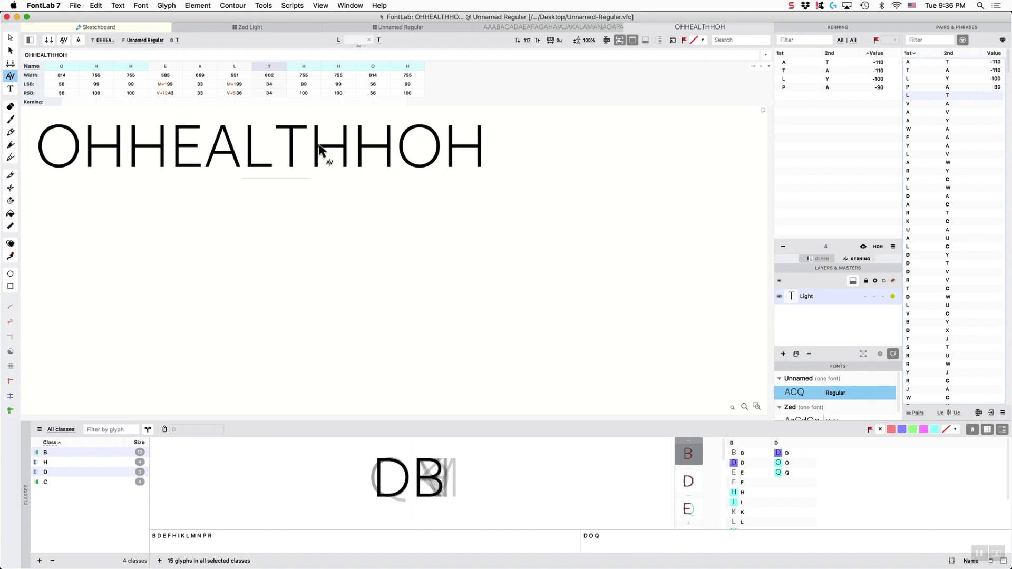
# Step: Drag the second glyph left to kern L–T and V–A to -100 each
pyautogui.click(294, 152)
pyautogui.moveTo(294, 153); pyautogui.dragTo(289, 152)
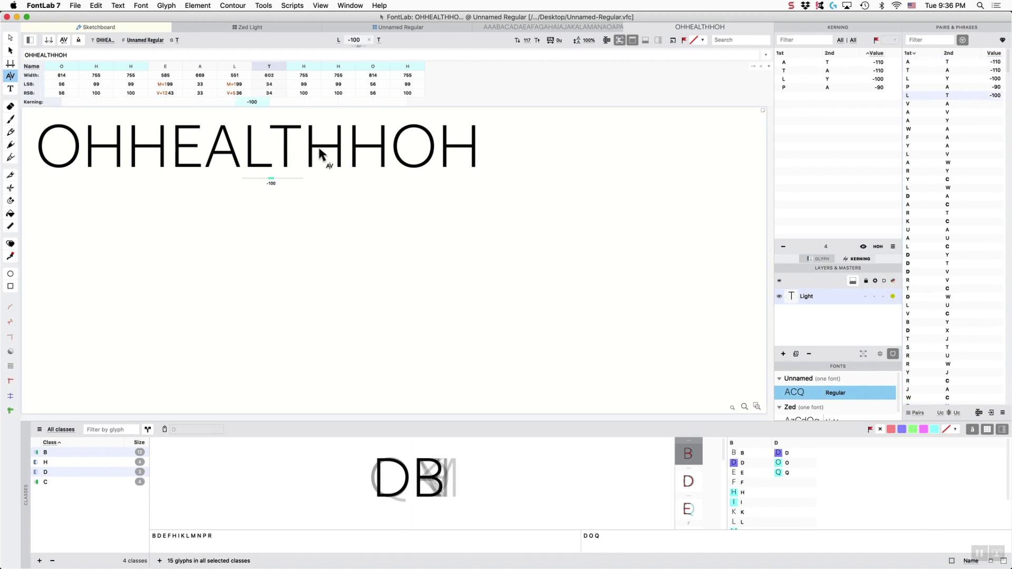
pyautogui.click(953, 103)
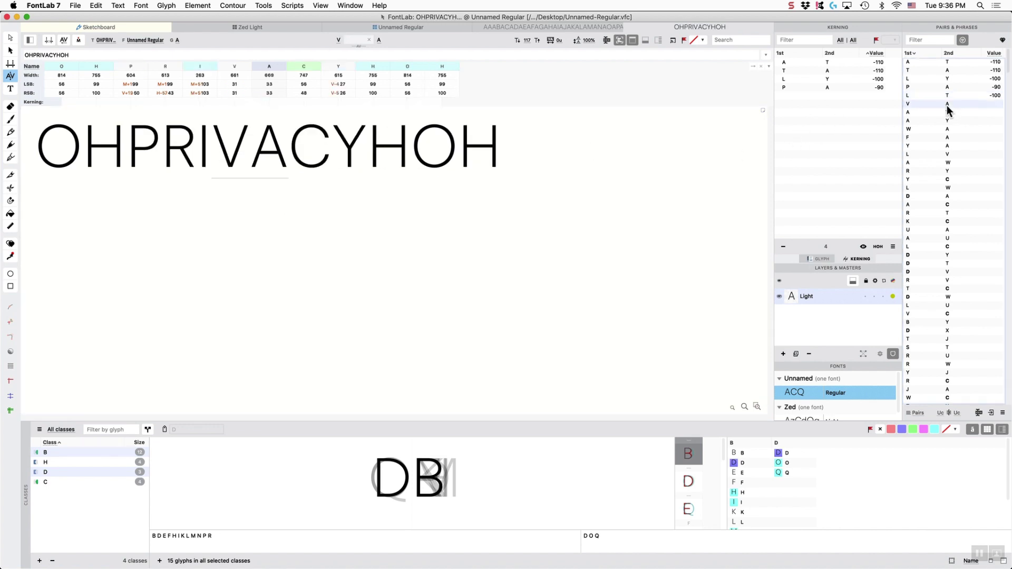
pyautogui.click(268, 153)
pyautogui.moveTo(267, 151); pyautogui.dragTo(261, 151)
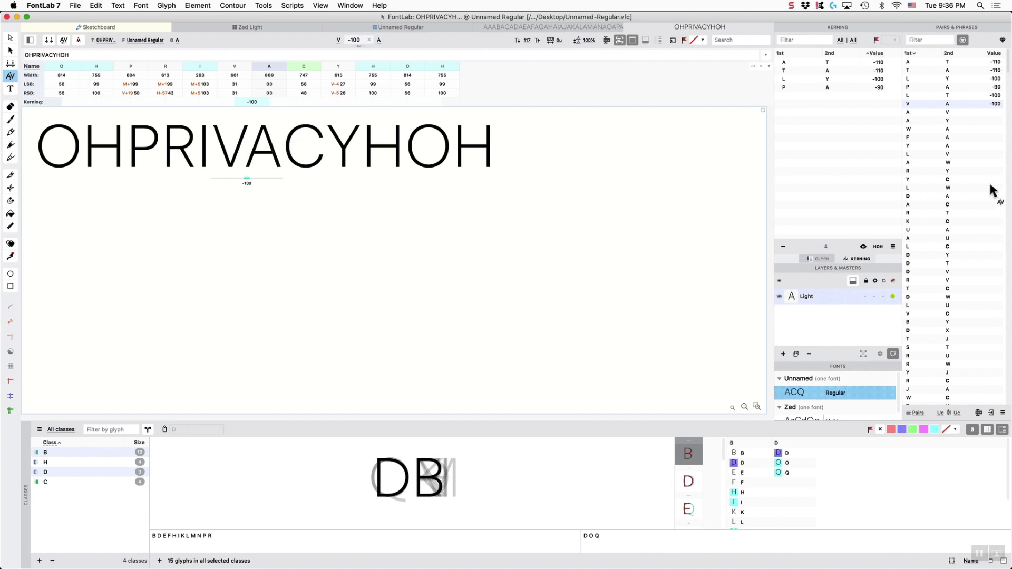
# Step: Load the A–V pair in OHTRAVELHOH and kern it to -100 with Cmd+Left
pyautogui.click(941, 112)
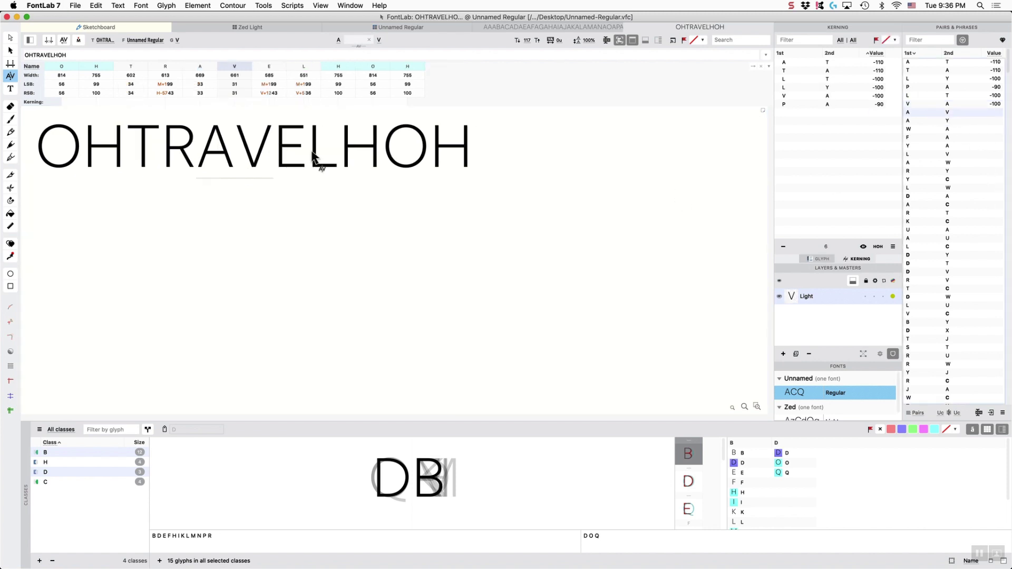
pyautogui.click(254, 157)
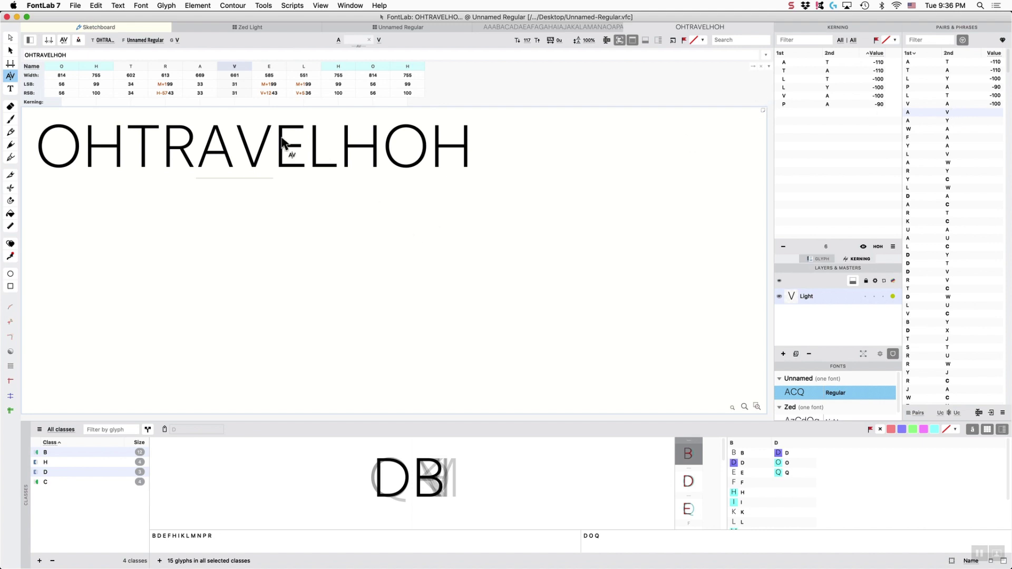
pyautogui.press('super')
pyautogui.press('super+Down')
pyautogui.press('super+Up')
pyautogui.press('super+Left')
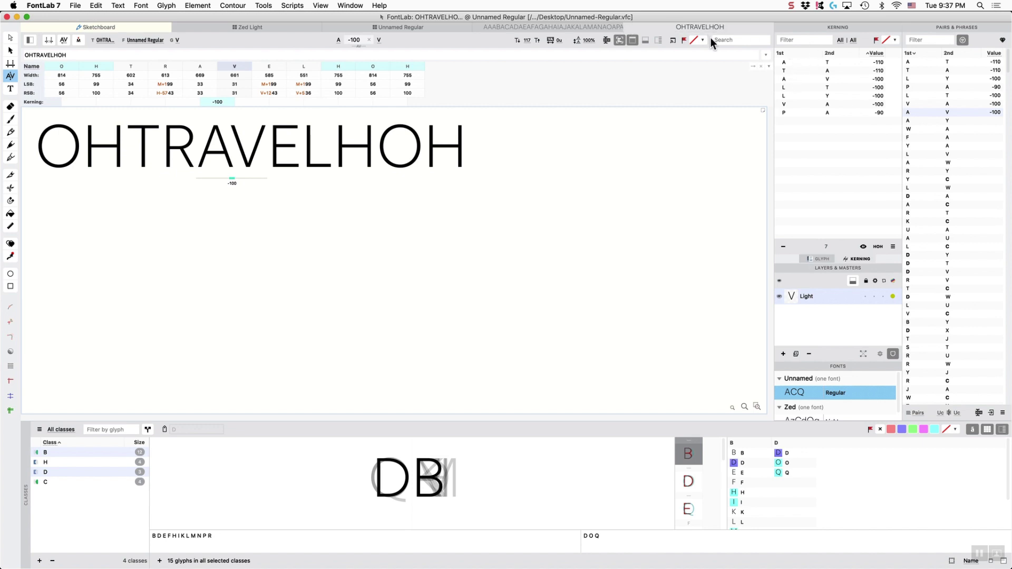
# Step: Close the extra AAABACADA sample-text tab
pyautogui.click(477, 24)
pyautogui.click(478, 27)
pyautogui.click(472, 28)
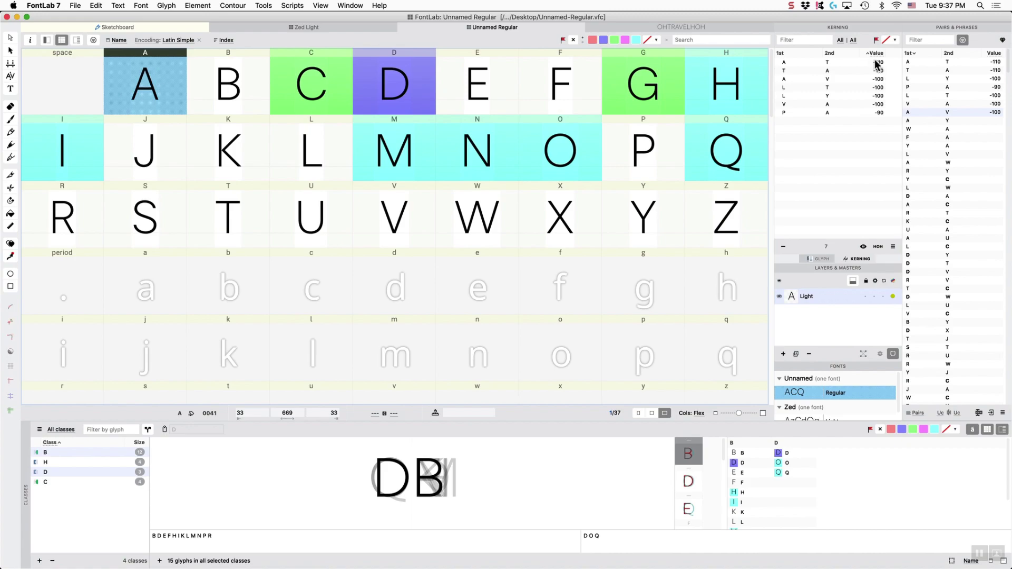
# Step: Filter the kerning list to Sel in OHTRAVELHOH and select both A–T and A–V pairs
pyautogui.click(841, 41)
pyautogui.click(845, 61)
pyautogui.click(680, 27)
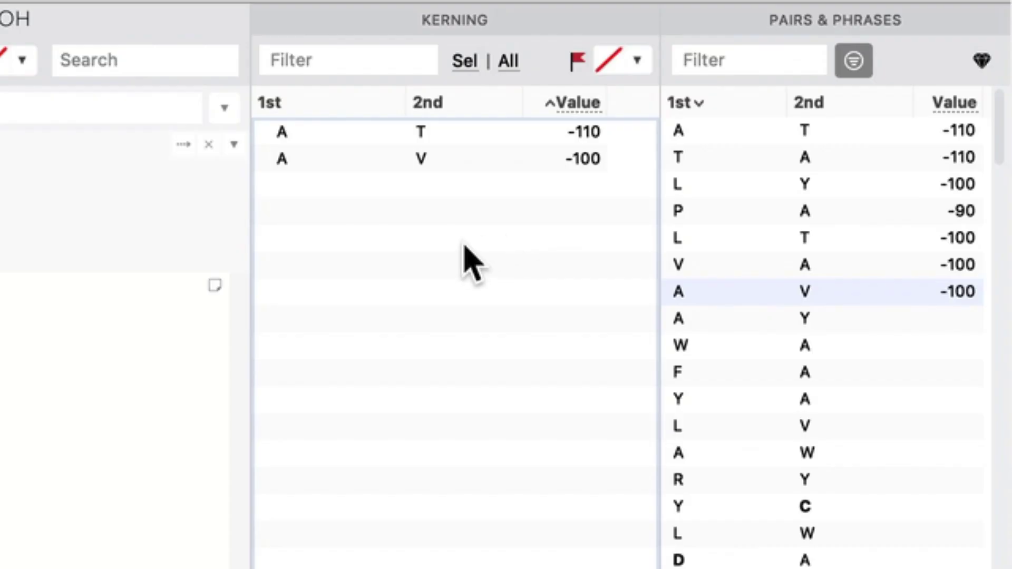
pyautogui.press('super+a')
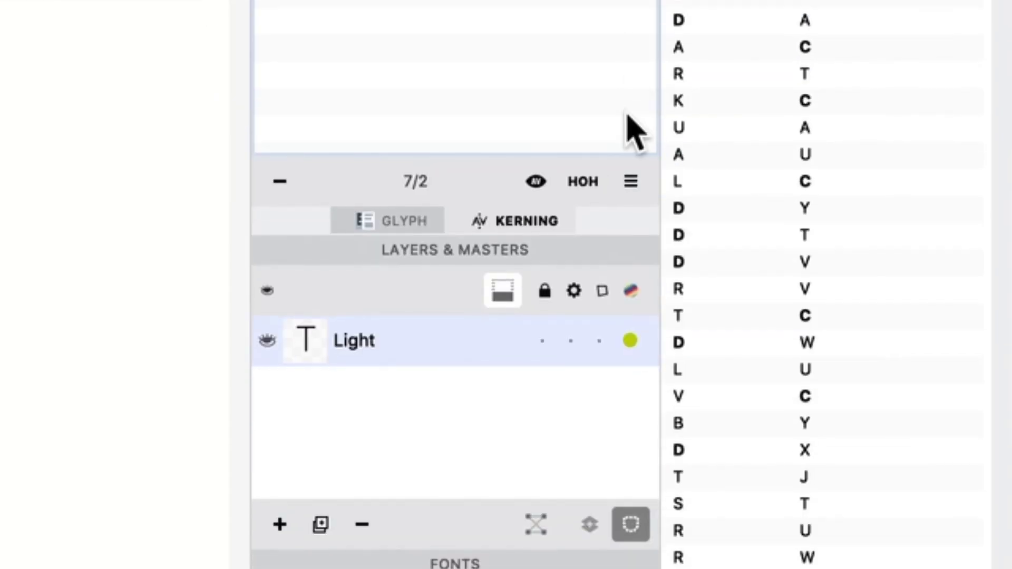
# Step: Loosen the negative A–T and A–V pairs by 20 via Adjust Pairs, then reopen that dialog
pyautogui.click(632, 182)
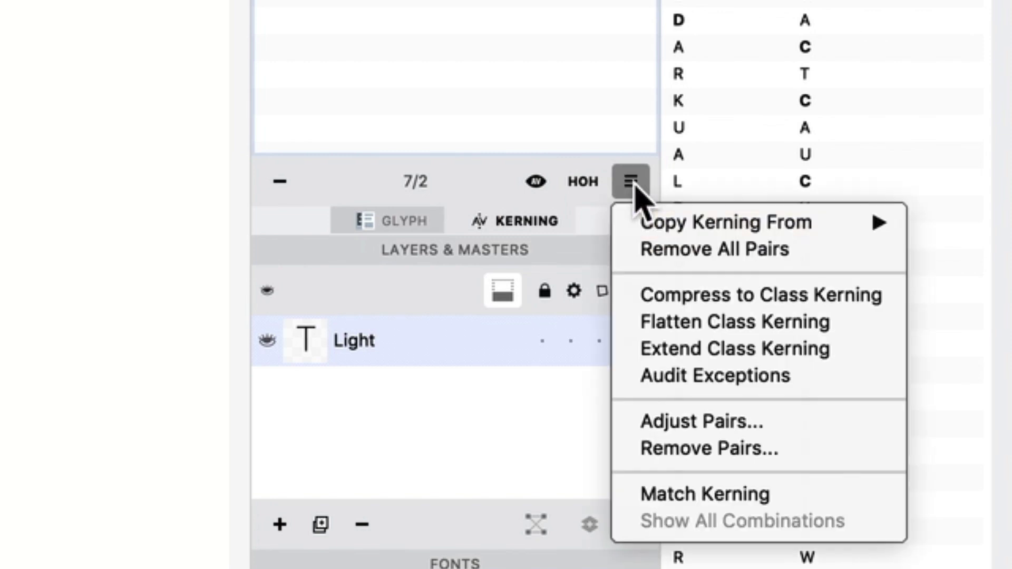
pyautogui.click(696, 423)
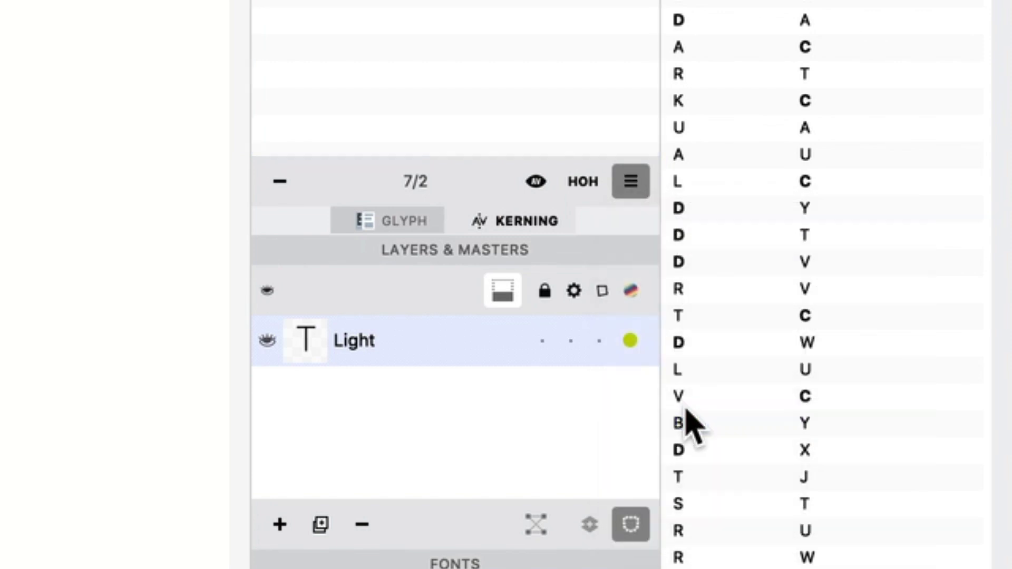
pyautogui.doubleClick(514, 174)
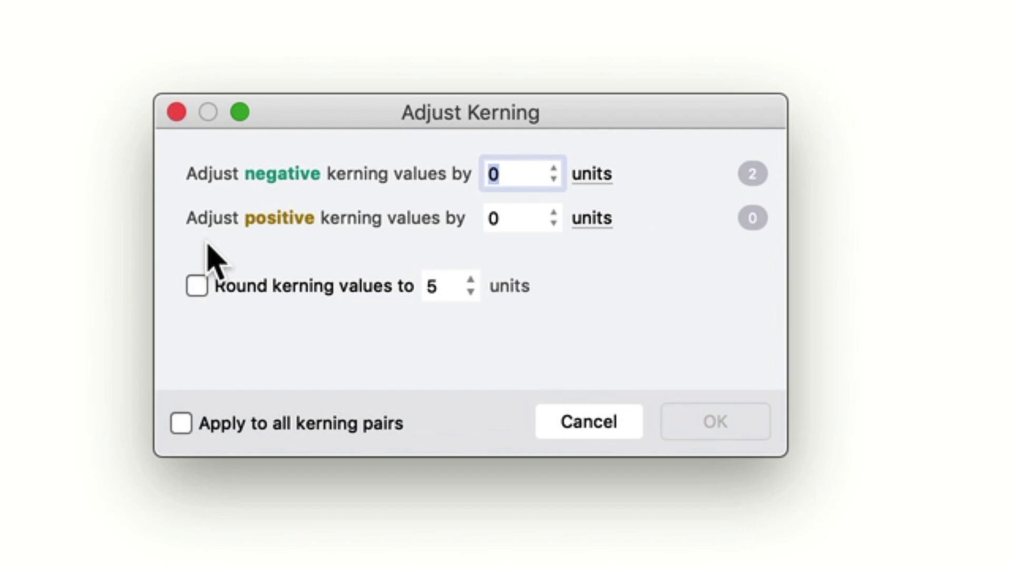
pyautogui.write('20')
pyautogui.press('Return')
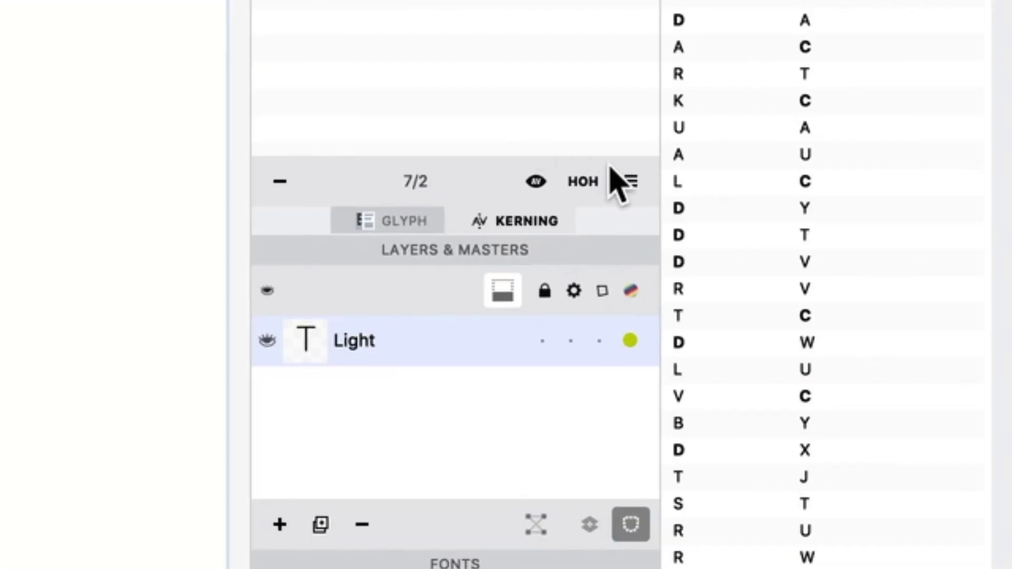
pyautogui.click(631, 182)
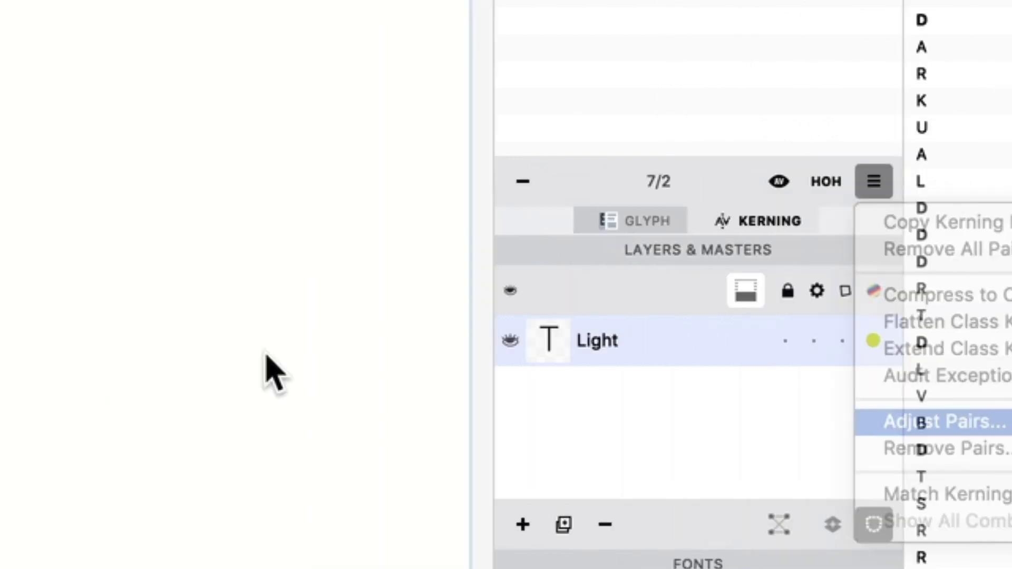
pyautogui.click(673, 424)
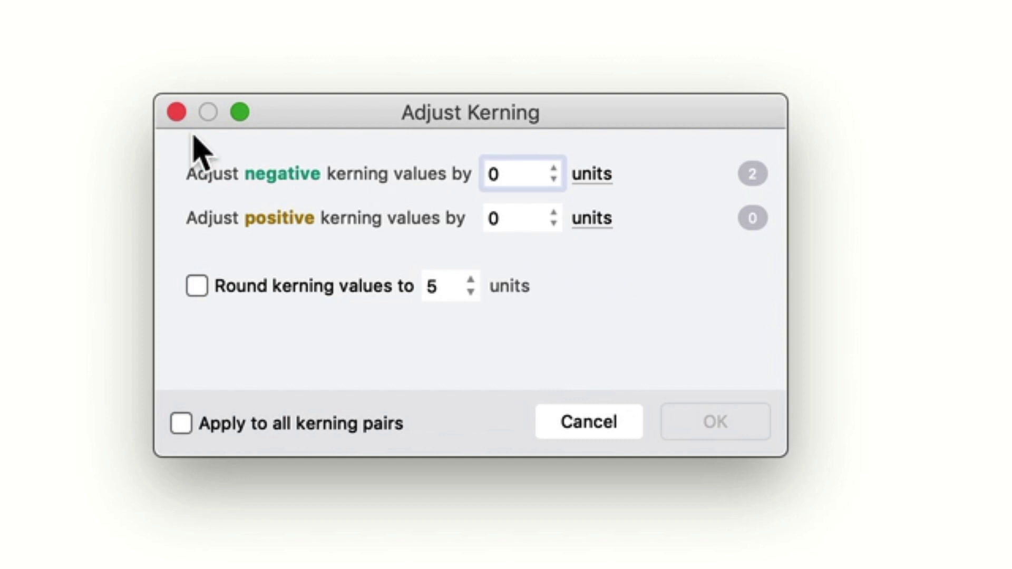
# Step: Cancel the Adjust Kerning dialog, leaving A–T at -90 and A–V at -80 unchanged
pyautogui.click(612, 422)
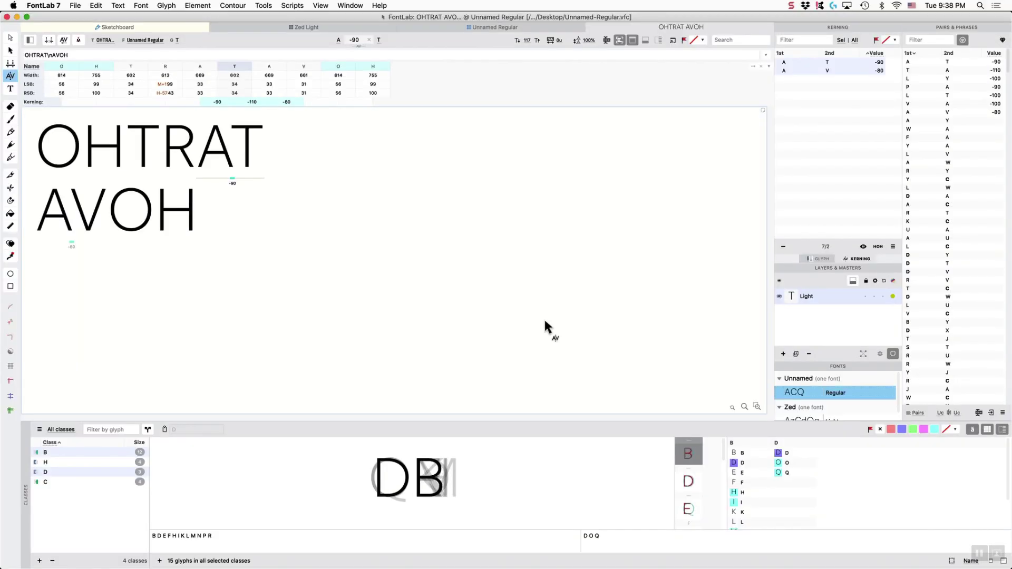